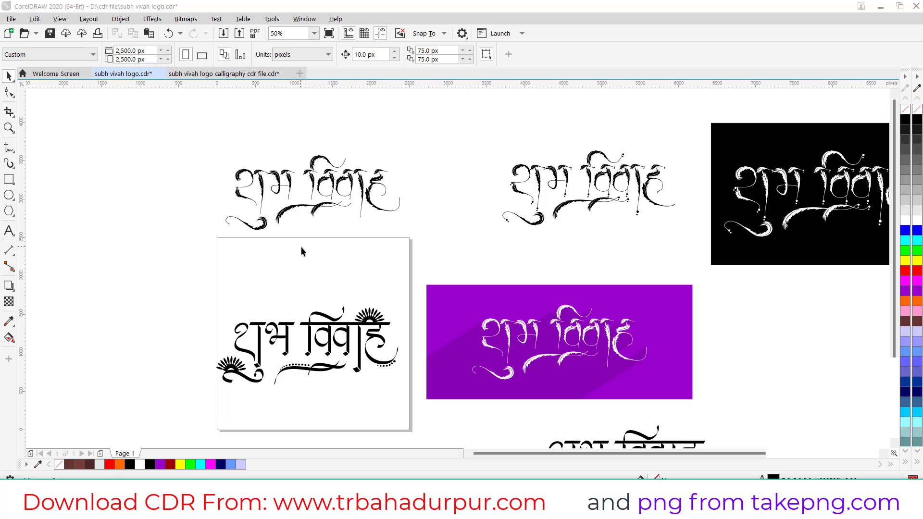
Step: Examine the finished शुभ विवाह designs: the calligraphic version on the page and the feather-stroke versions around it
scroll(290, 366, "up", 2)
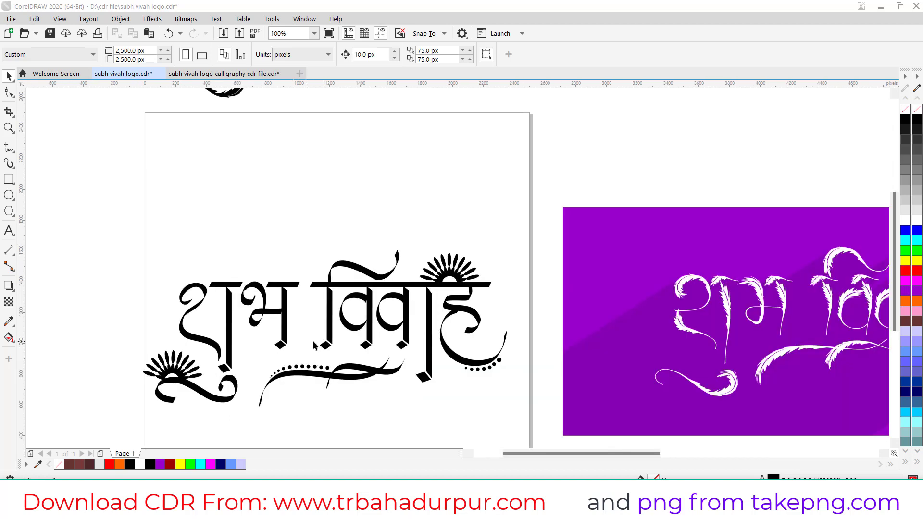
scroll(313, 344, "down", 2)
scroll(288, 149, "up", 2)
scroll(342, 154, "up", 1)
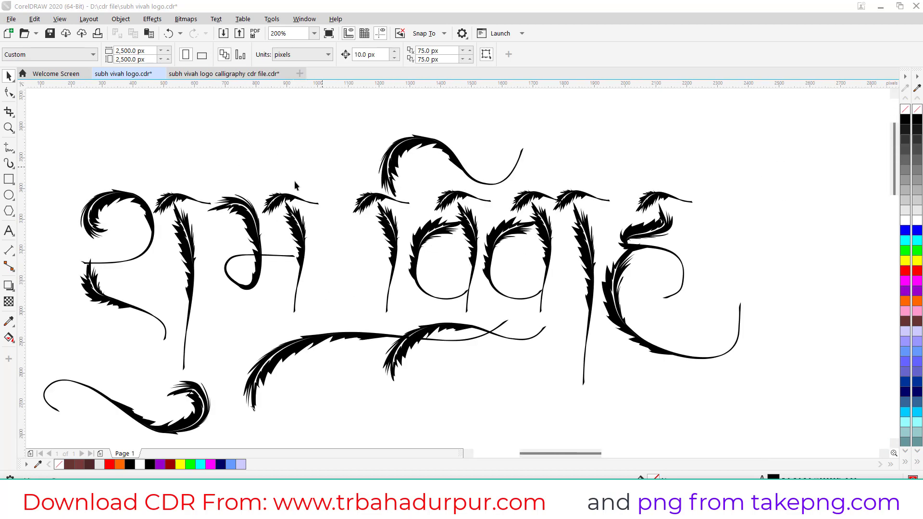
scroll(294, 181, "down", 3)
scroll(569, 197, "up", 2)
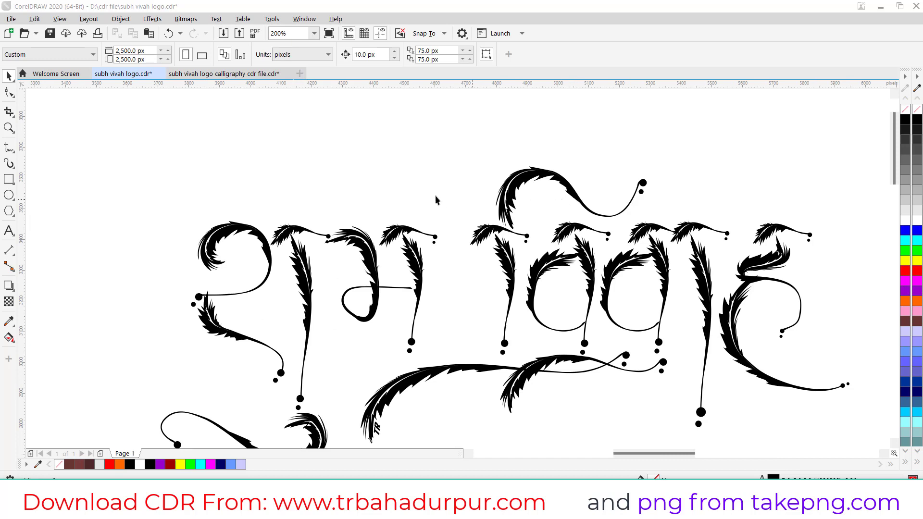
scroll(435, 199, "down", 1)
scroll(423, 193, "down", 1)
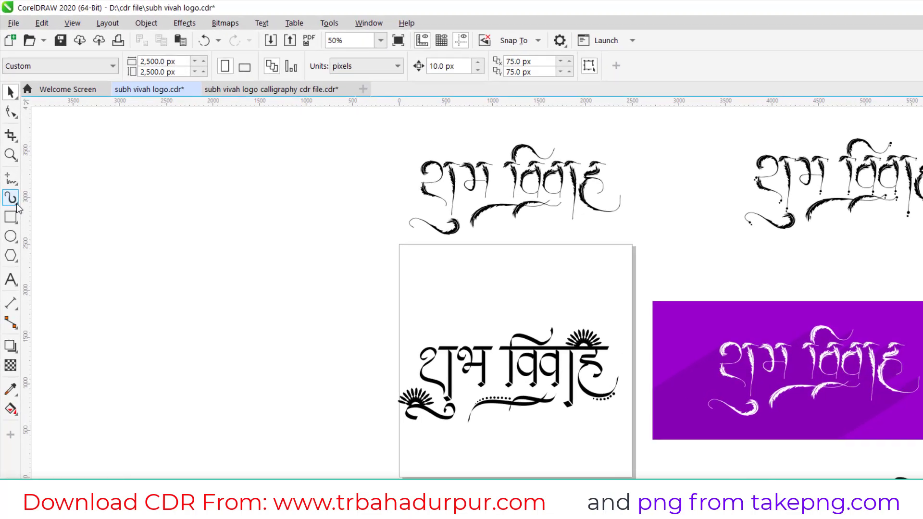
Step: Activate the Artistic Media tool in Preset mode and browse the preset strokes, keeping the stroke tapered at both ends
left_click(14, 168)
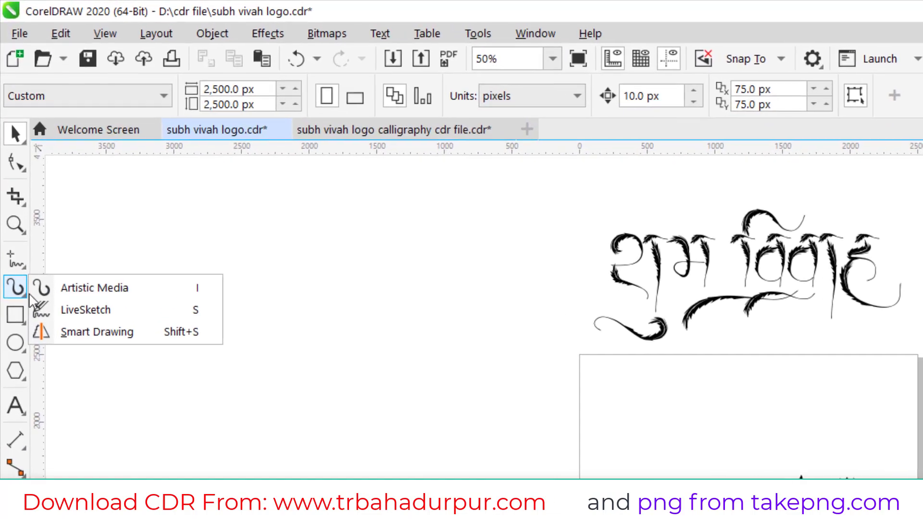
left_click(98, 293)
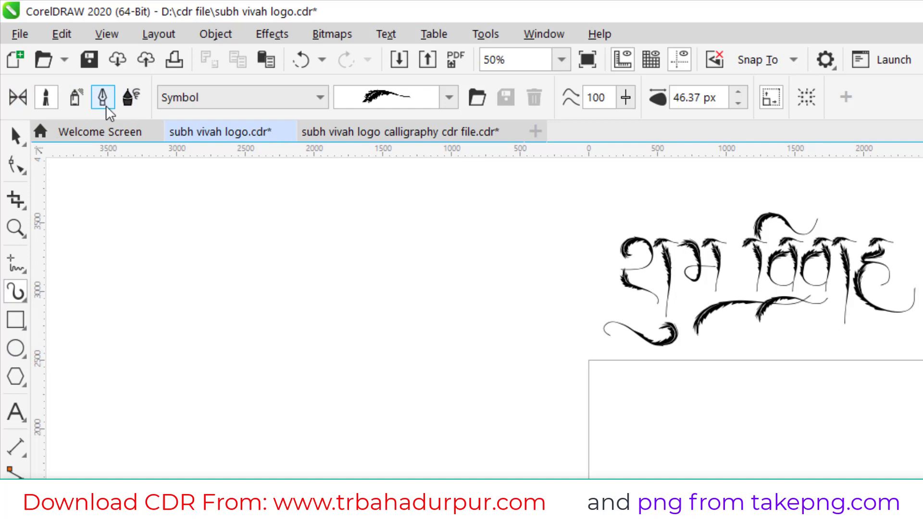
left_click(18, 97)
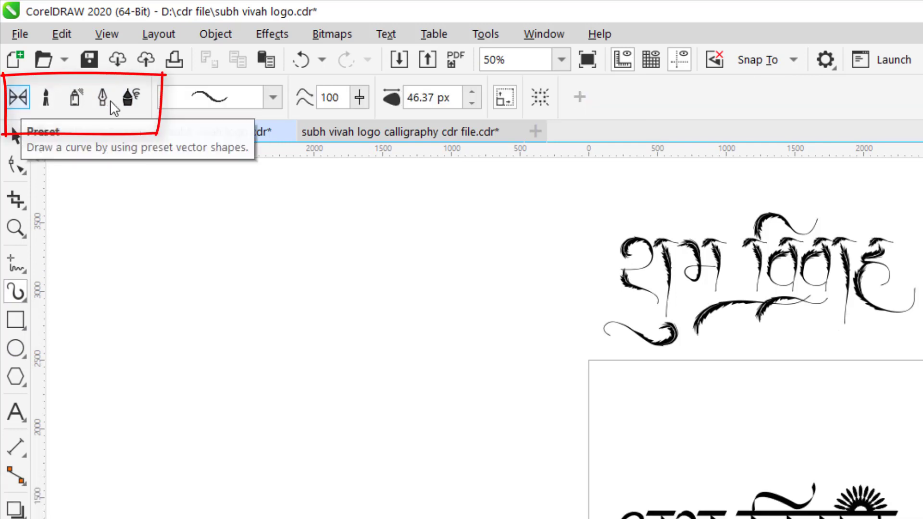
left_click(272, 98)
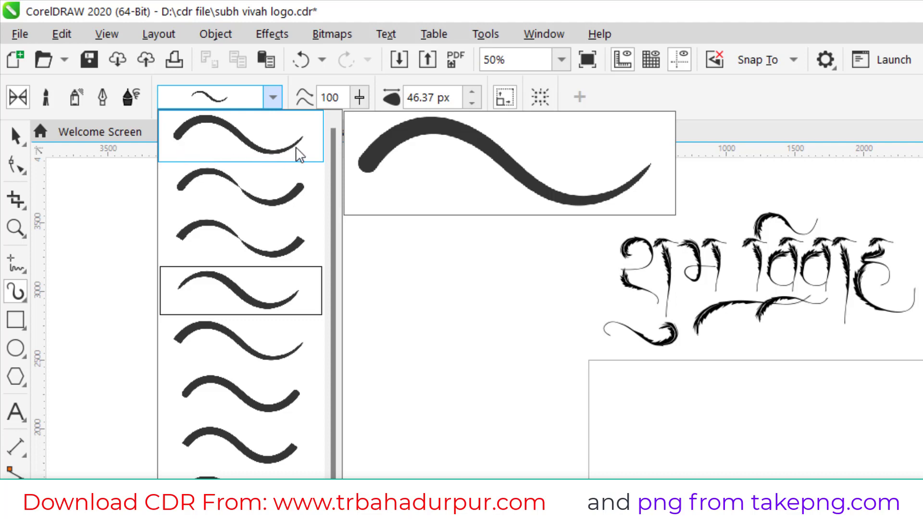
left_click(472, 396)
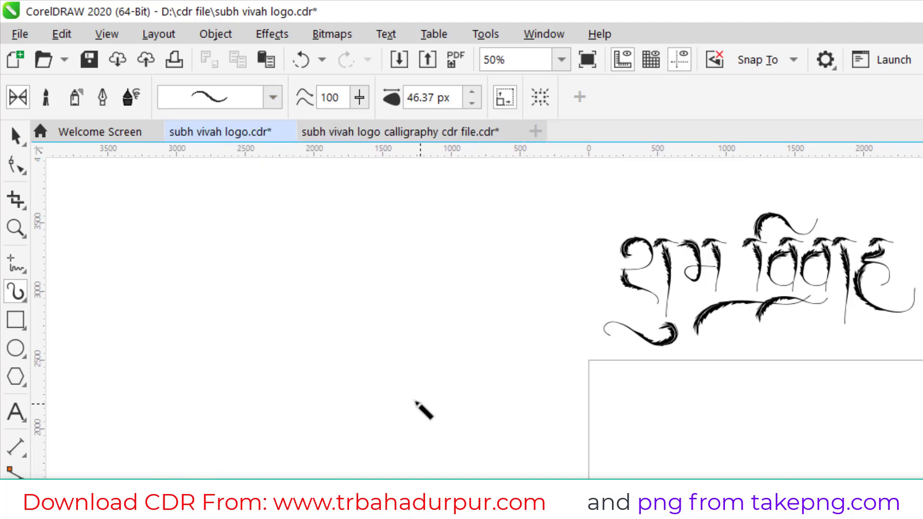
Step: Draw a looped, 2-shaped stroke freehand in the empty area left of the page
scroll(418, 406, "up", 2)
left_click_drag(380, 447, 397, 412)
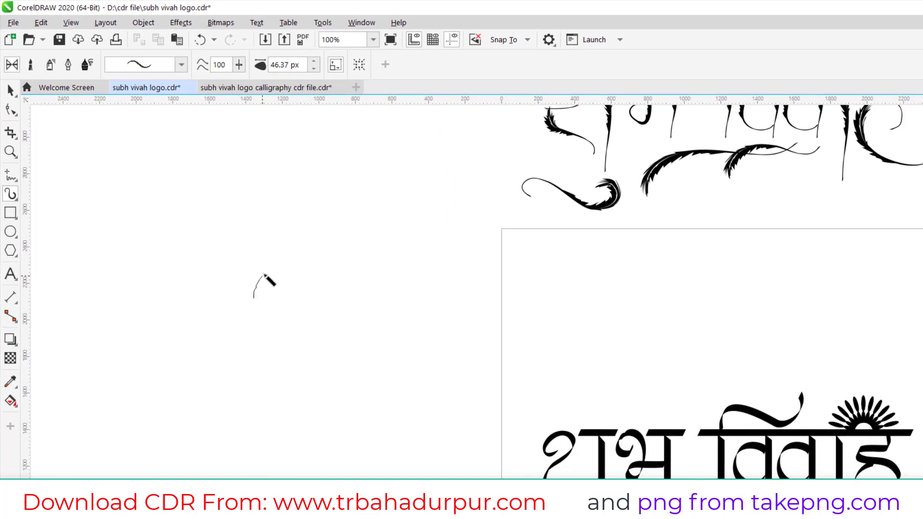
mouse_move(264, 274)
left_mouse_down()
mouse_move(282, 286)
mouse_move(277, 321)
mouse_move(257, 333)
mouse_move(245, 327)
mouse_move(268, 326)
mouse_move(321, 365)
left_mouse_up()
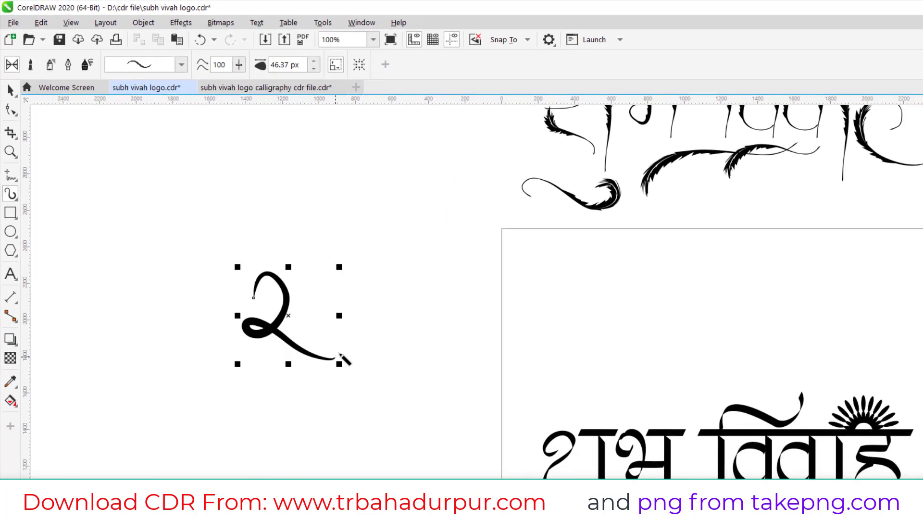
scroll(278, 319, "up", 2)
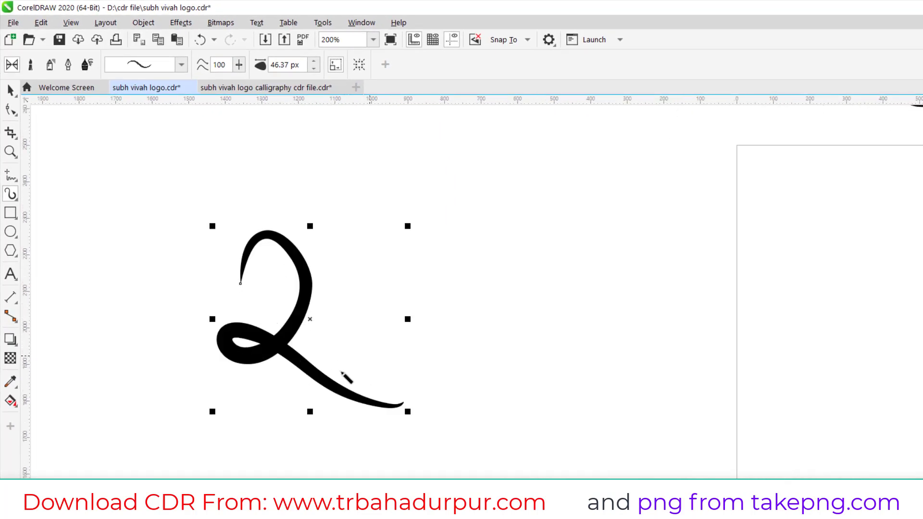
scroll(318, 339, "down", 2)
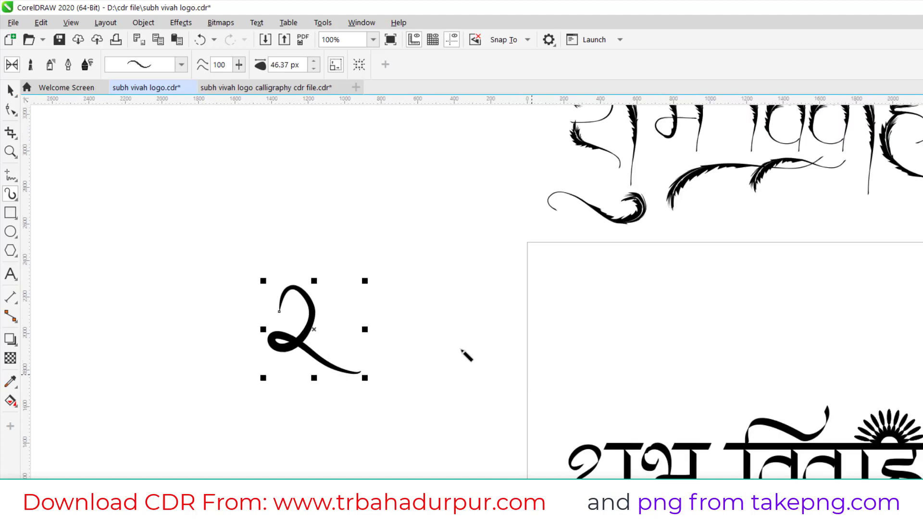
scroll(434, 295, "down", 2)
scroll(440, 383, "up", 2)
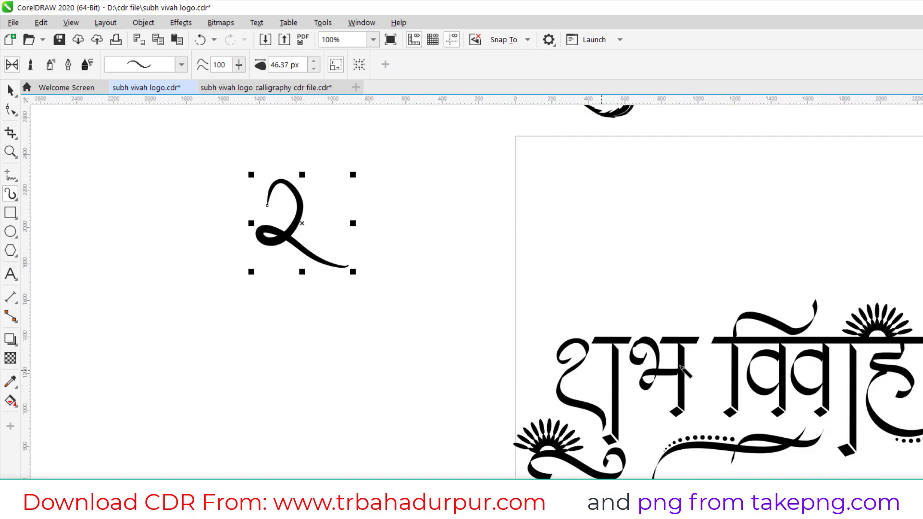
Step: Draw the letter शु from tapered strokes beside the page's left edge, with a vertical bar and a curved stroke underneath
key("Escape")
mouse_move(399, 355)
left_mouse_down()
mouse_move(416, 367)
mouse_move(401, 392)
mouse_move(383, 391)
mouse_move(393, 381)
mouse_move(438, 427)
left_mouse_up()
scroll(435, 422, "up", 2)
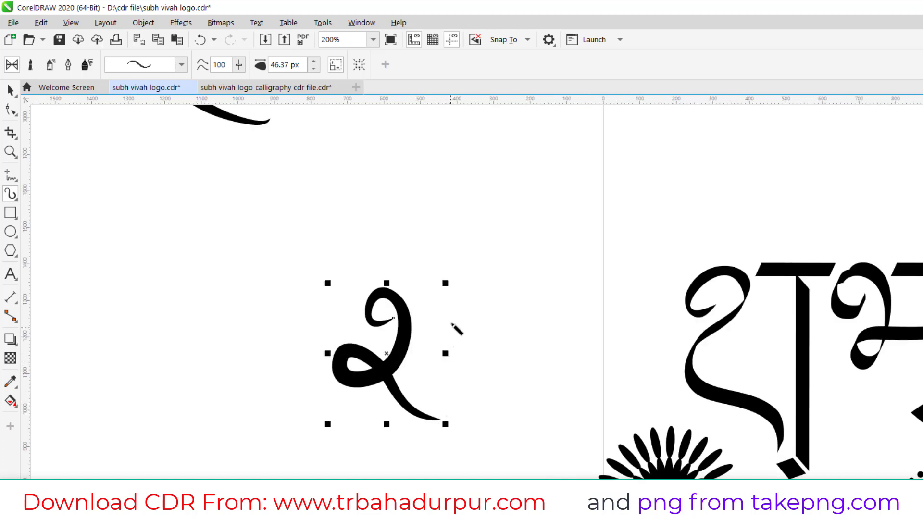
mouse_move(465, 297)
left_mouse_down()
mouse_move(462, 434)
mouse_move(477, 451)
mouse_move(406, 473)
mouse_move(315, 433)
left_mouse_up()
scroll(467, 368, "down", 2)
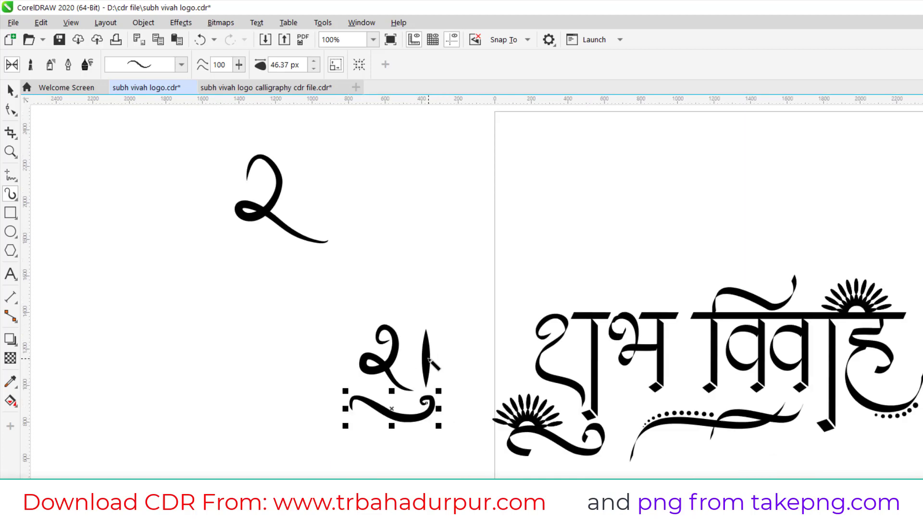
scroll(429, 359, "down", 1)
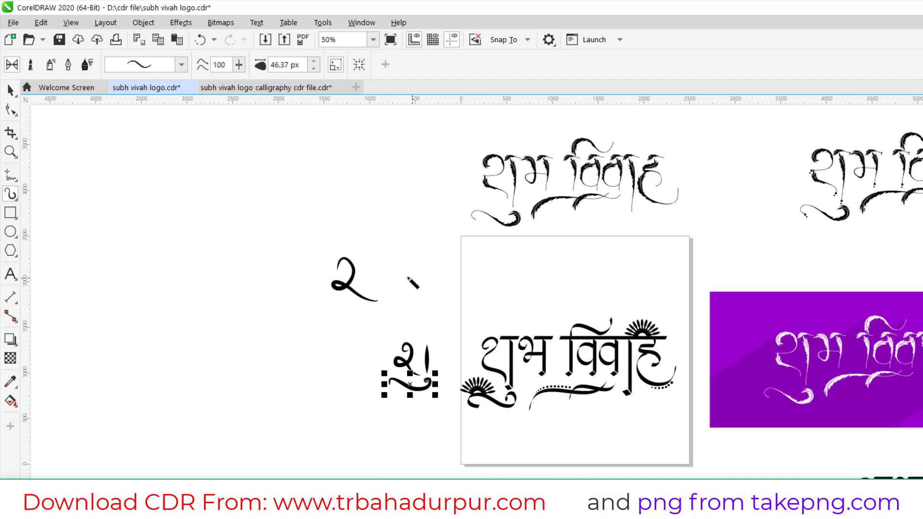
scroll(385, 275, "up", 1)
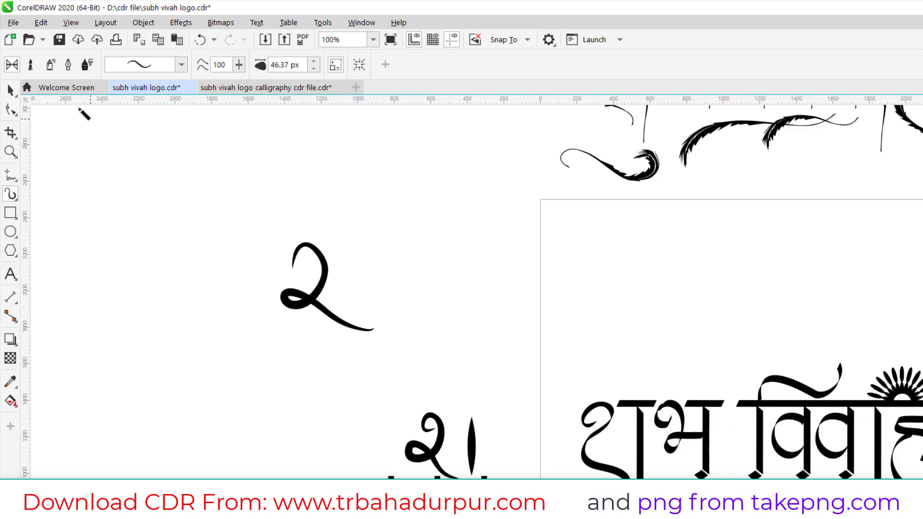
Step: Switch Artistic Media to Brush mode and pick the feather-shaped stroke from the Symbol category
left_click(31, 66)
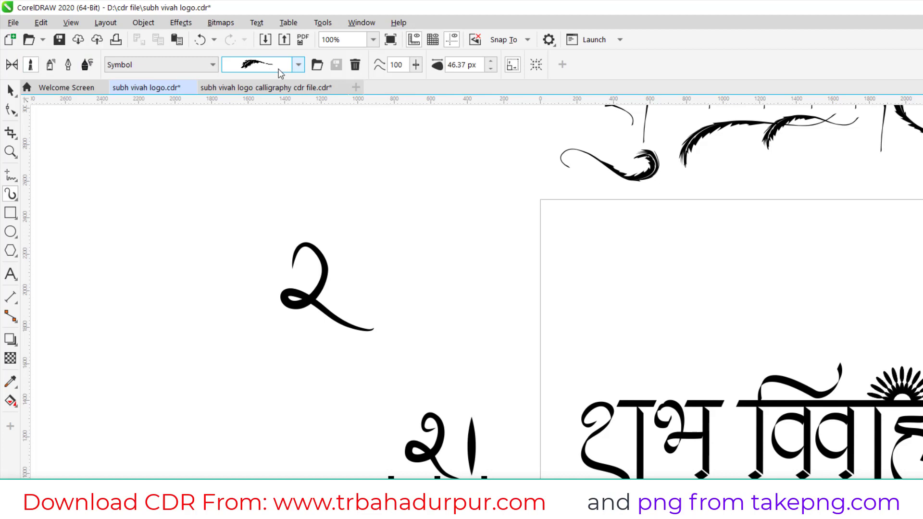
left_click(197, 67)
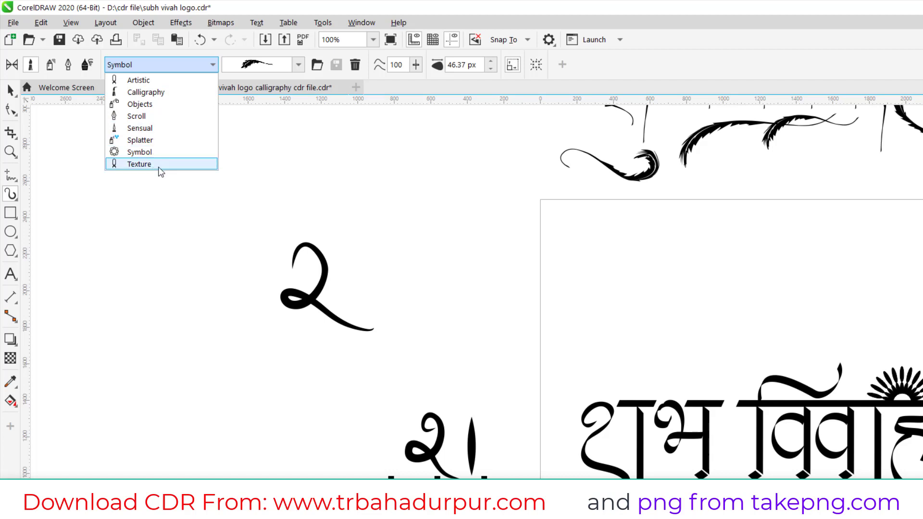
left_click(169, 68)
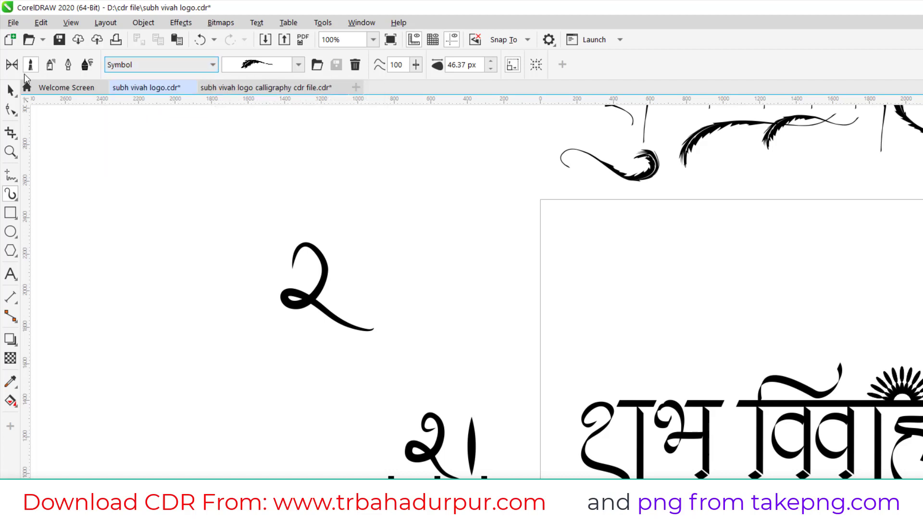
left_click(299, 65)
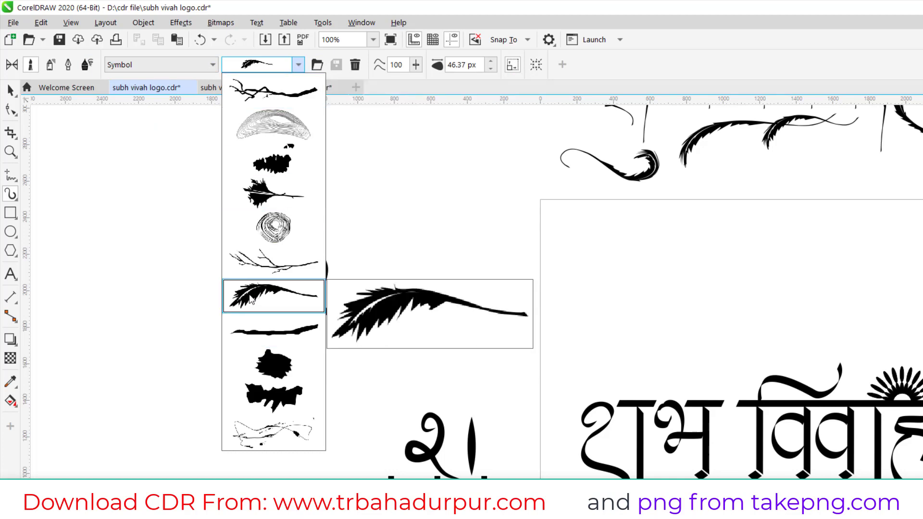
left_click(270, 296)
Step: Compare the feather-stroke शुभ विवाह lettering above the page with the calligraphic version on the page
scroll(510, 308, "down", 2)
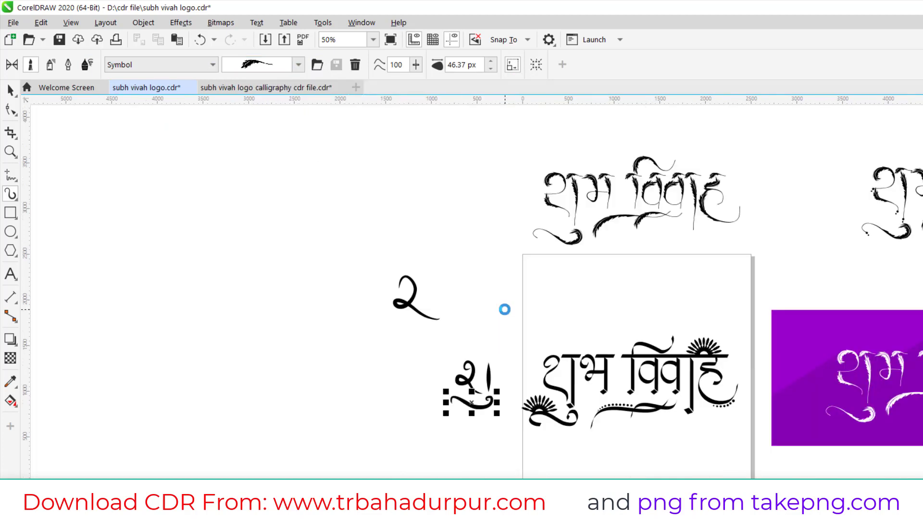
scroll(587, 214, "up", 3)
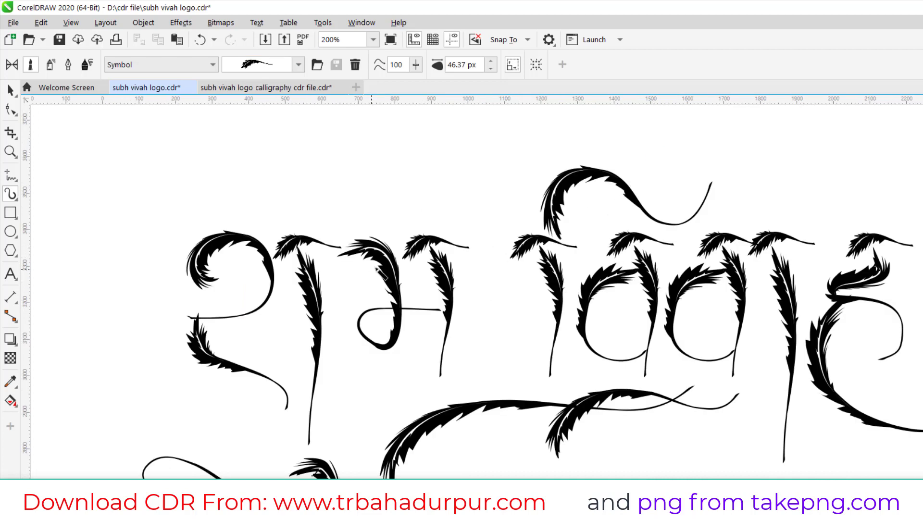
scroll(531, 264, "down", 2)
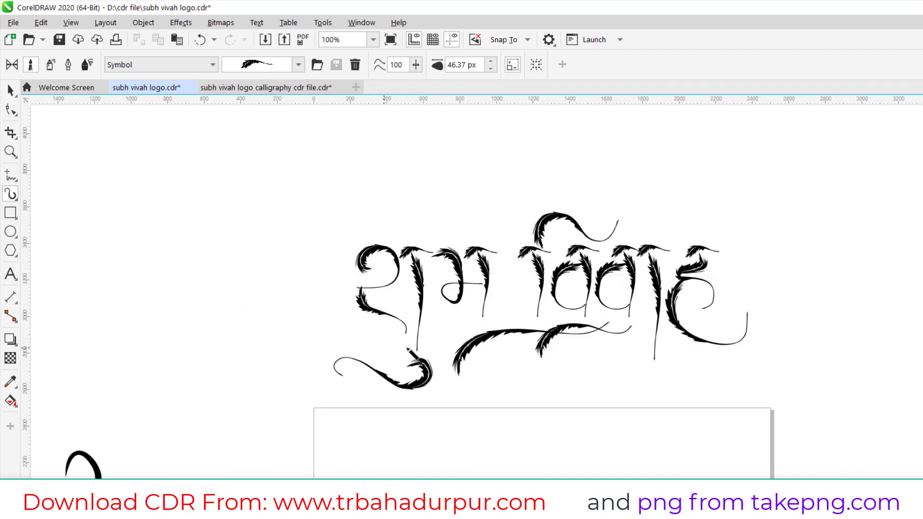
scroll(471, 263, "down", 2)
scroll(486, 475, "up", 2)
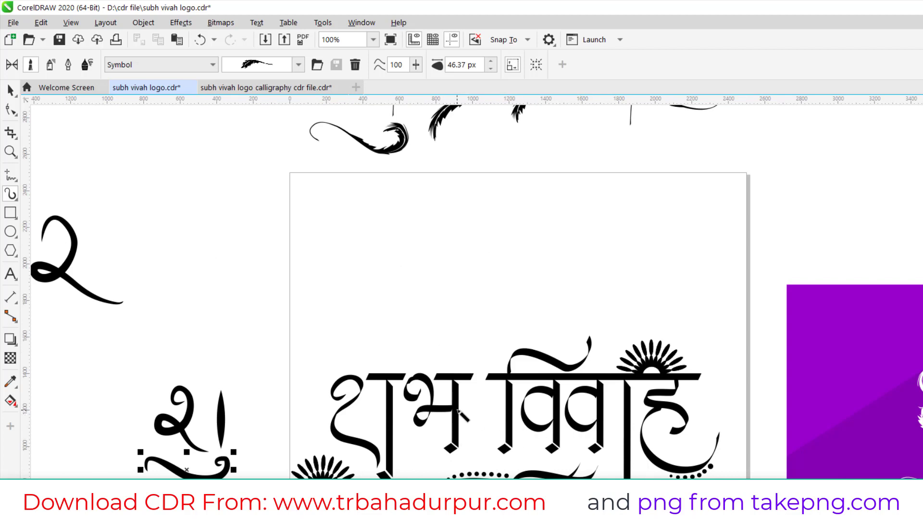
scroll(465, 414, "down", 2)
scroll(405, 474, "up", 2)
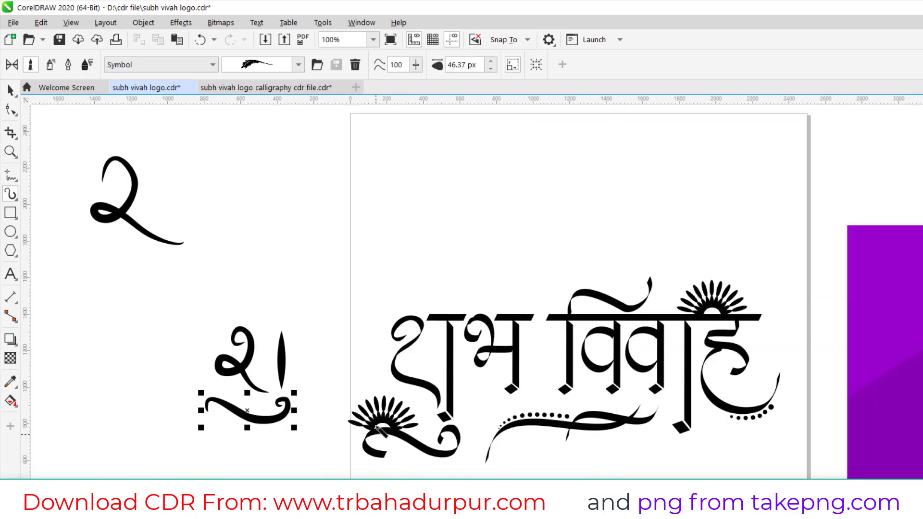
scroll(639, 431, "down", 2)
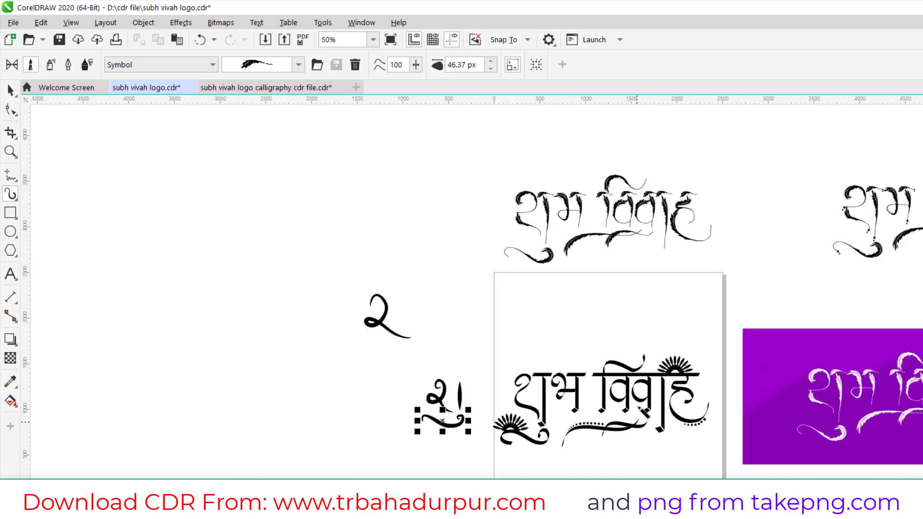
scroll(566, 208, "up", 2)
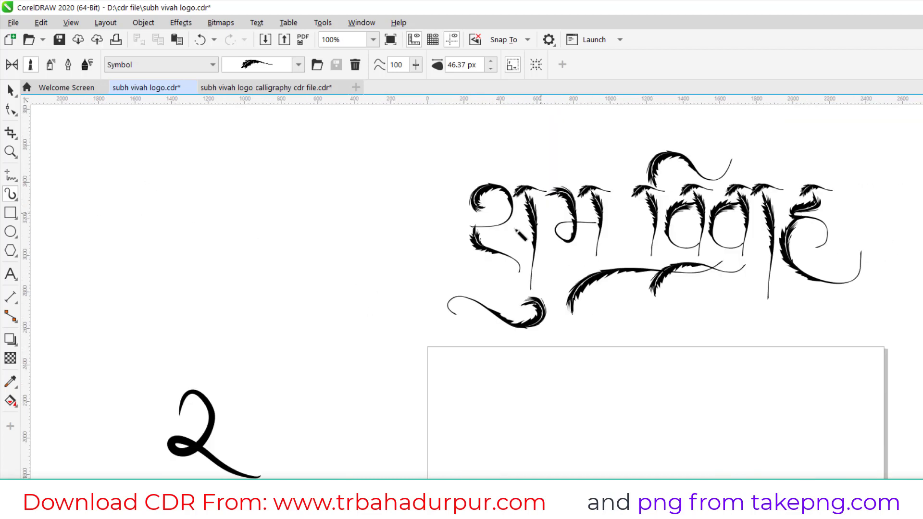
Step: Draw the letters शुभ freehand with the feather brush left of the existing feather-stroke lettering
mouse_move(319, 240)
left_mouse_down()
mouse_move(347, 248)
mouse_move(320, 263)
mouse_move(292, 305)
mouse_move(384, 355)
left_mouse_up()
scroll(351, 246, "up", 2)
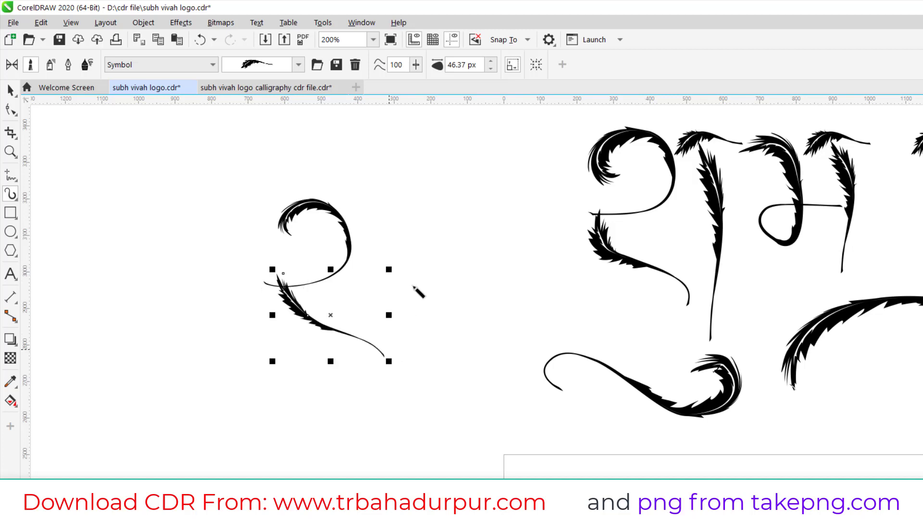
mouse_move(416, 216)
left_mouse_down()
mouse_move(418, 359)
mouse_move(435, 348)
mouse_move(416, 385)
mouse_move(327, 372)
left_mouse_up()
mouse_move(476, 262)
left_mouse_down()
mouse_move(478, 230)
mouse_move(474, 324)
mouse_move(482, 293)
mouse_move(525, 288)
left_mouse_up()
left_click_drag(526, 226, 529, 353)
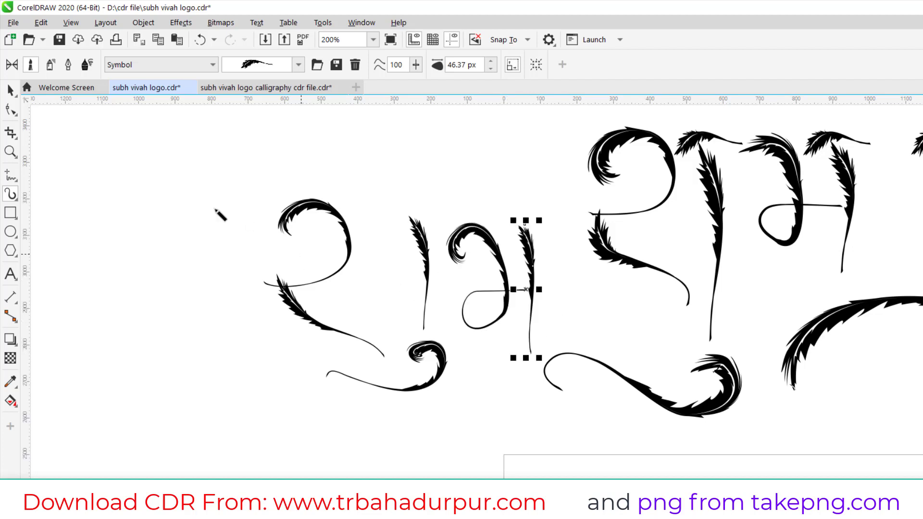
Step: Select all the newly drawn feather-brush letter strokes and delete them
left_click(11, 90)
scroll(569, 288, "down", 2)
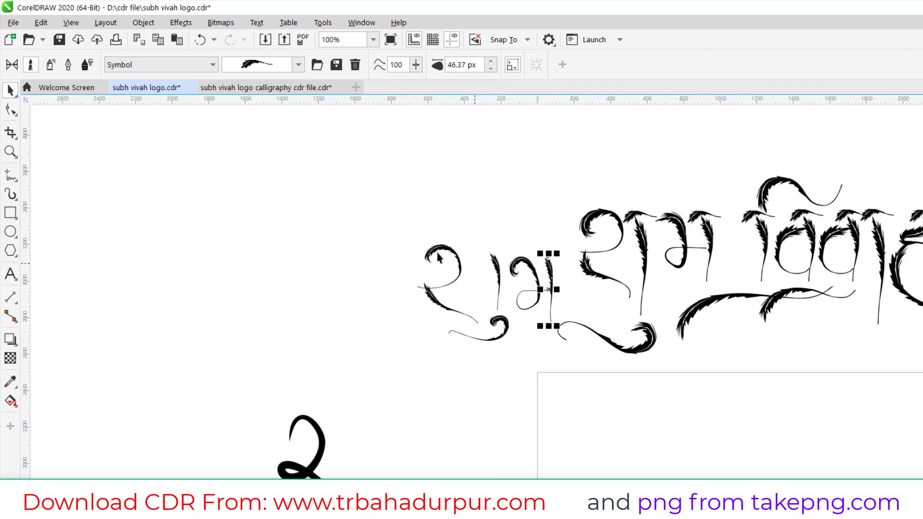
left_click_drag(348, 198, 562, 374)
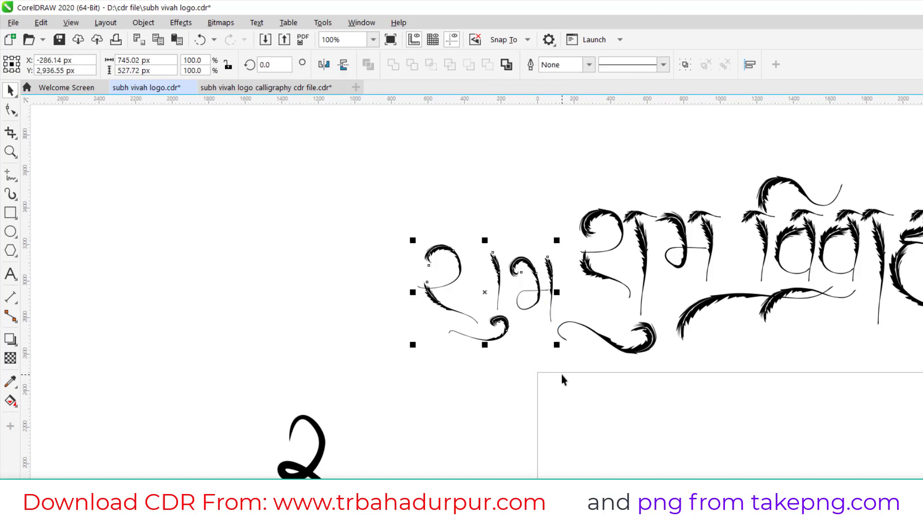
key("Delete")
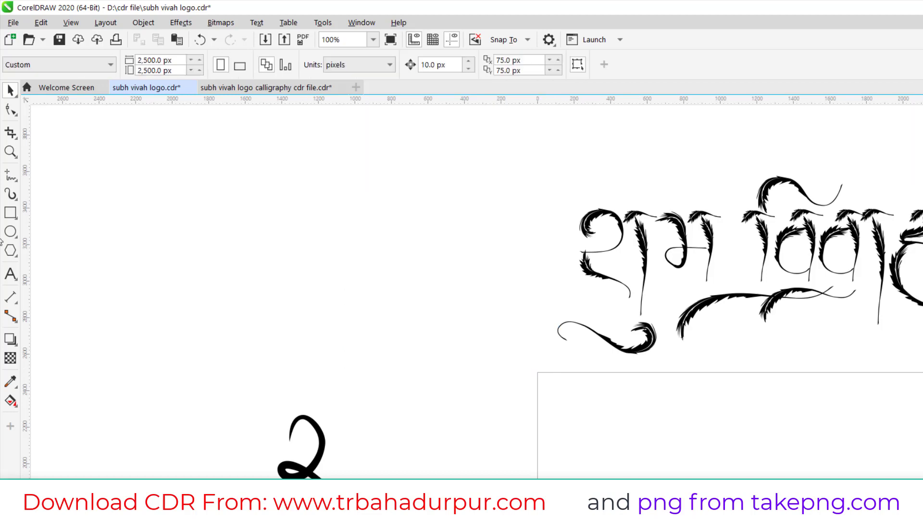
Step: Add the text शुभ विवाह in the RAJ 01 font on the empty area left of the feather-stroke lettering
left_click(10, 273)
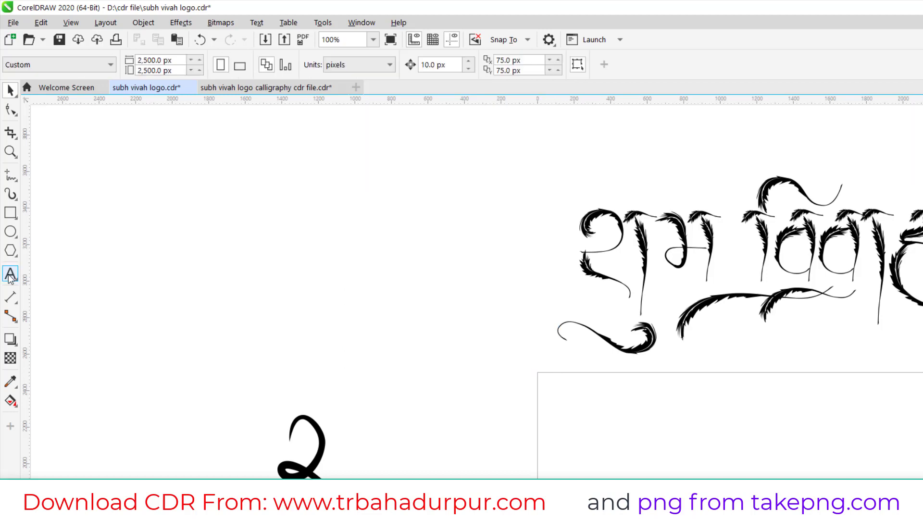
left_click(296, 254)
left_click(475, 67)
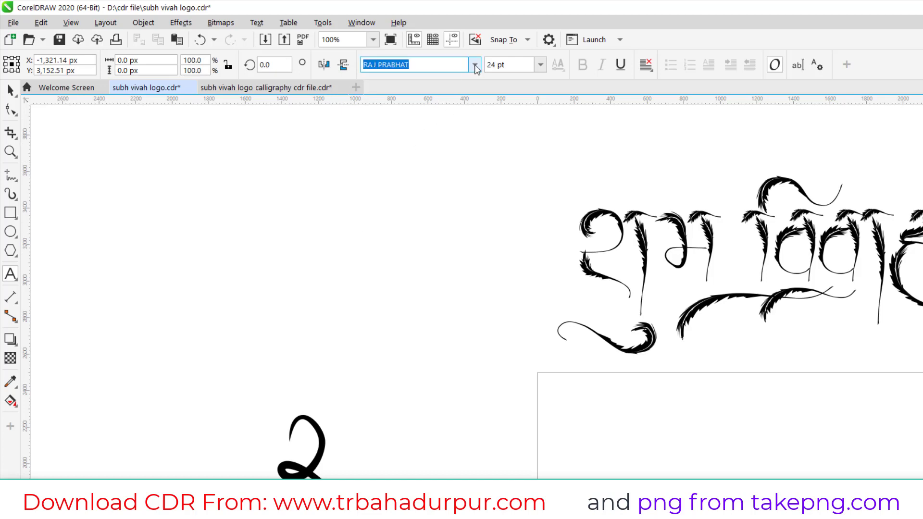
left_click(475, 68)
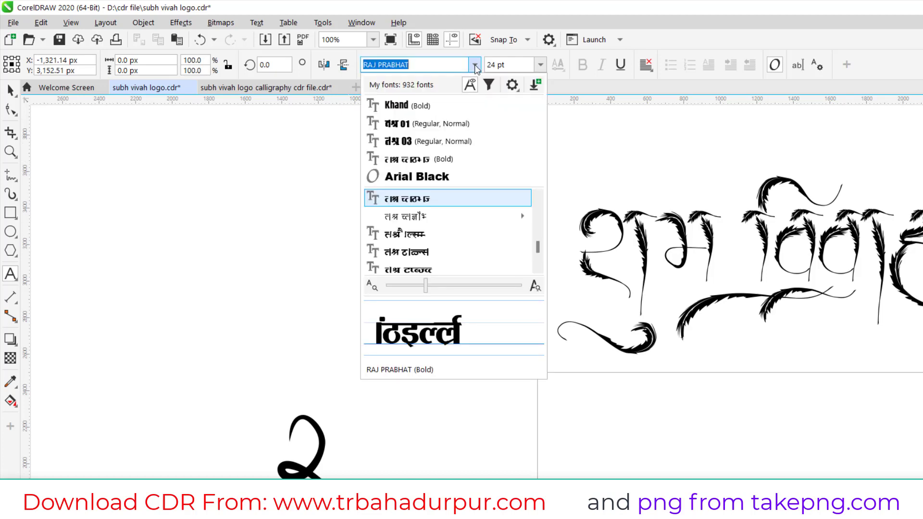
left_click(404, 127)
type("RAJ 01")
key("Return")
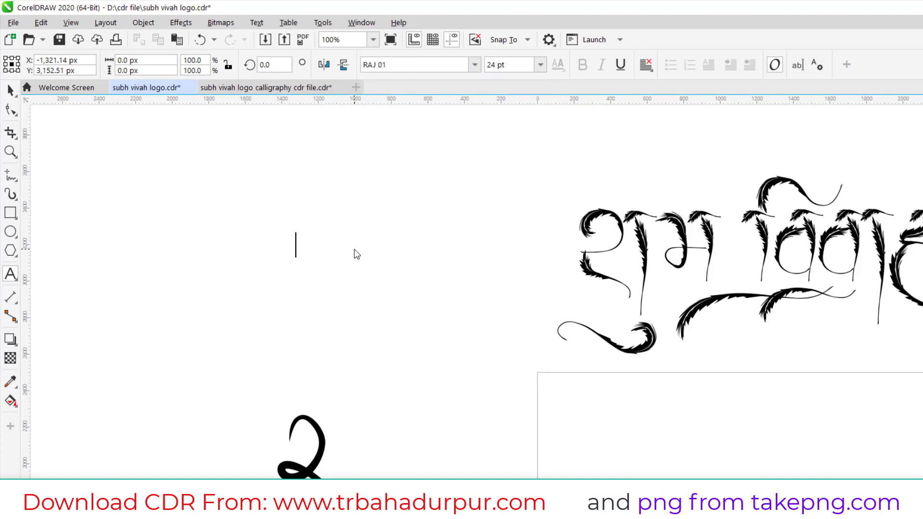
key("ctrl+v")
key("ctrl+space")
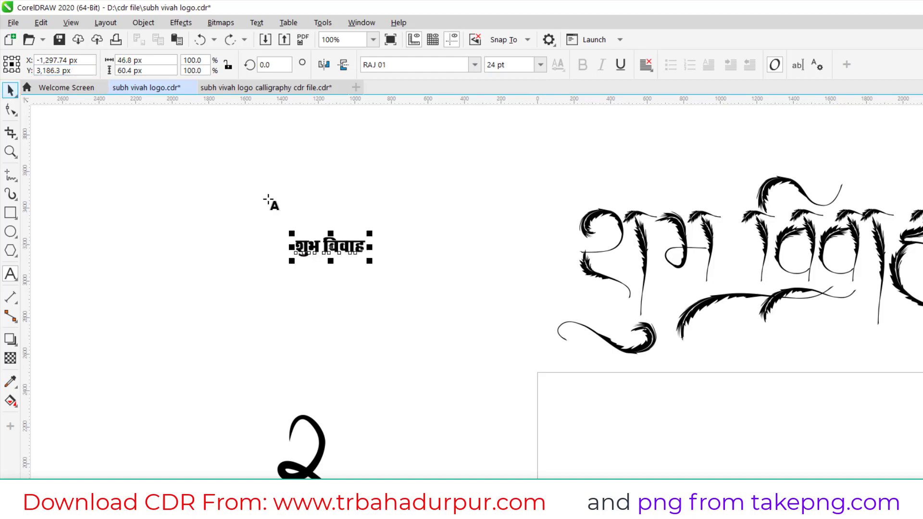
Step: Enlarge the शुभ विवाह text proportionally to about 1,525 px wide
left_click(387, 278)
left_click(367, 258)
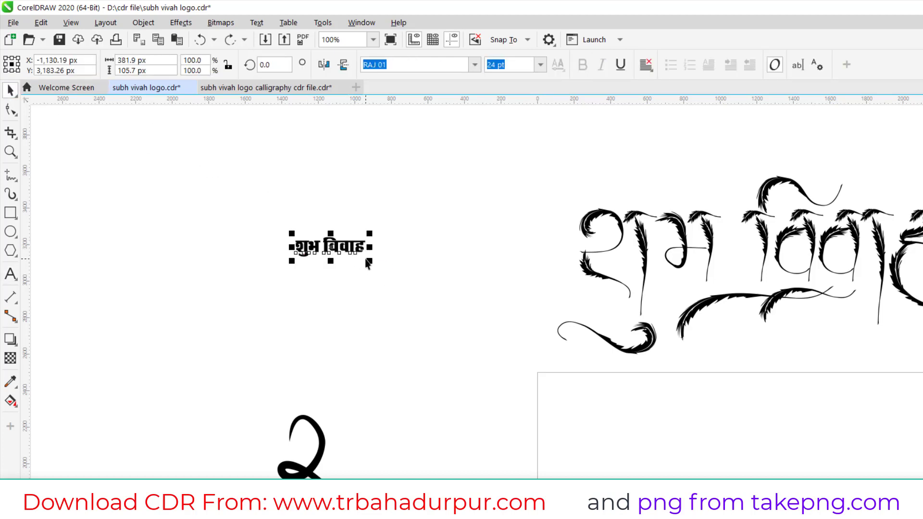
left_click_drag(378, 266, 477, 329)
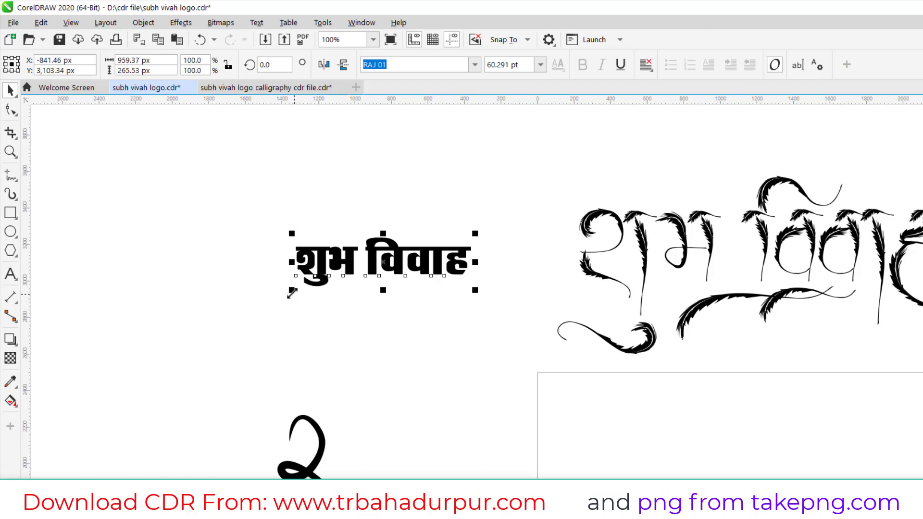
left_click_drag(289, 290, 187, 344)
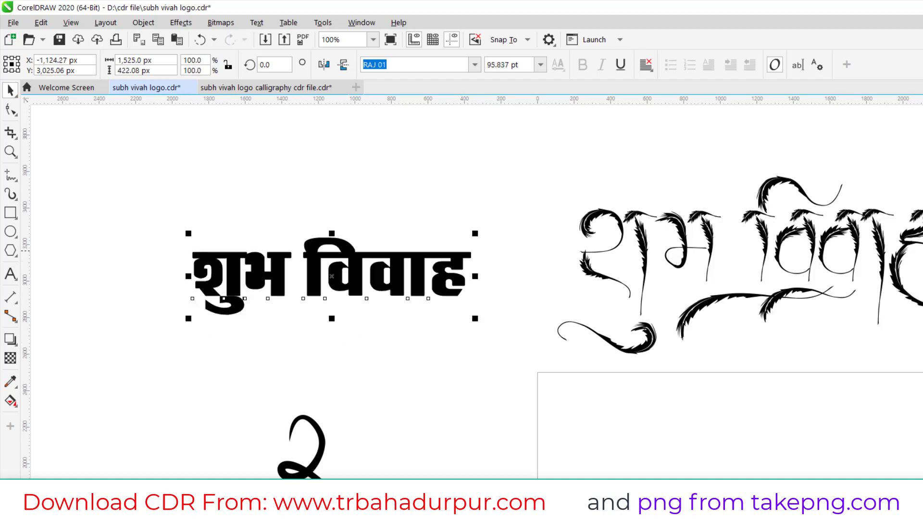
Step: Fill the शुभ विवाह text with light grey and lock it in place as a tracing guide
right_click(412, 278)
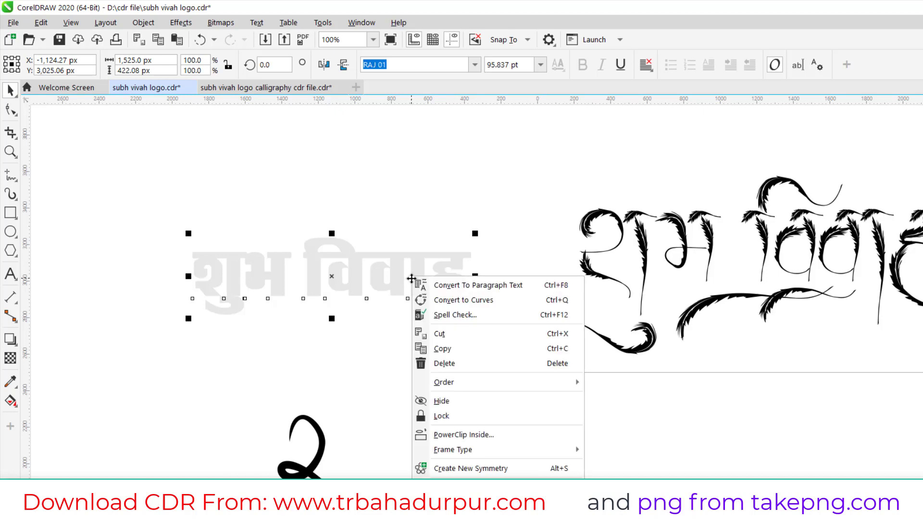
left_click(471, 417)
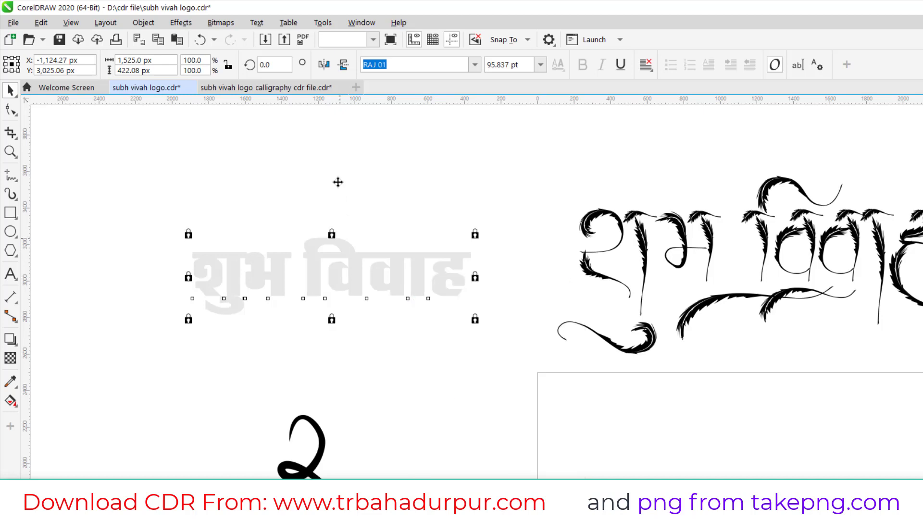
left_click(336, 183)
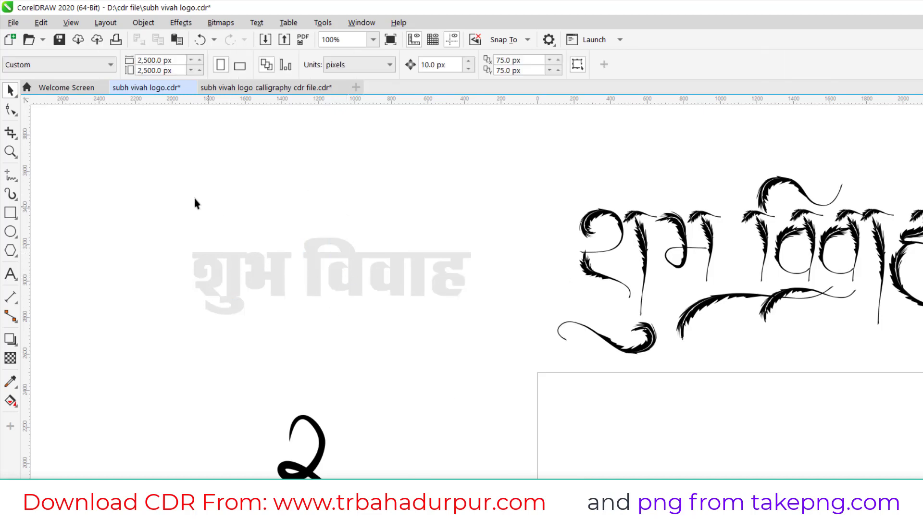
left_click_drag(431, 272, 442, 289)
left_click(347, 226)
Step: Draw a straight Bézier line about 283 px long along the headline bar above the guide letter शु
scroll(202, 261, "up", 1)
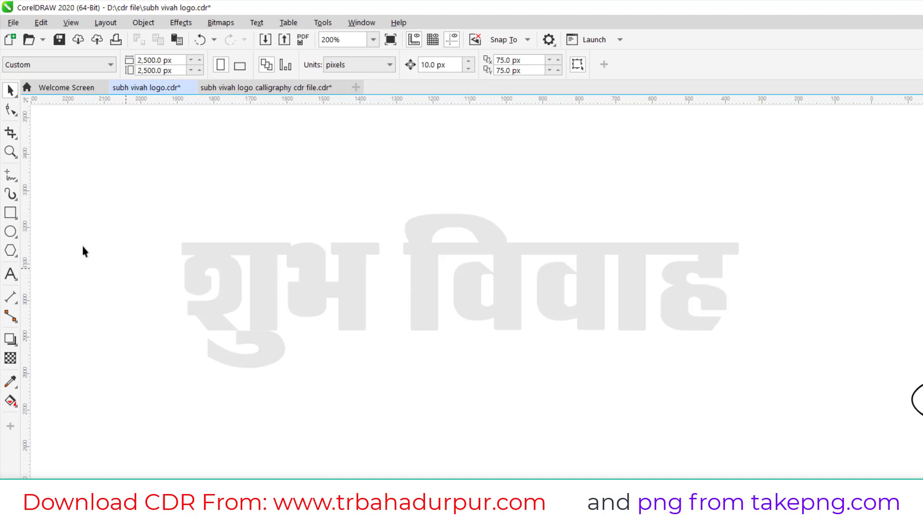
left_click(10, 179)
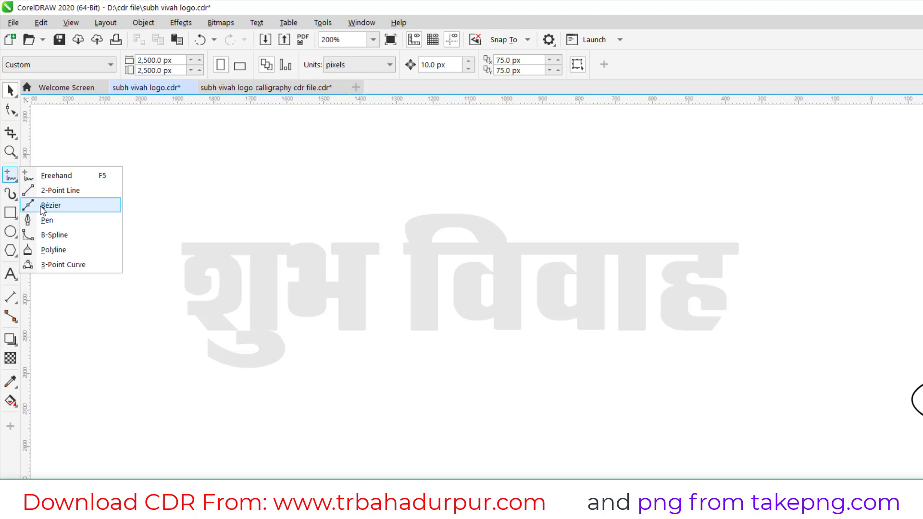
left_click(42, 205)
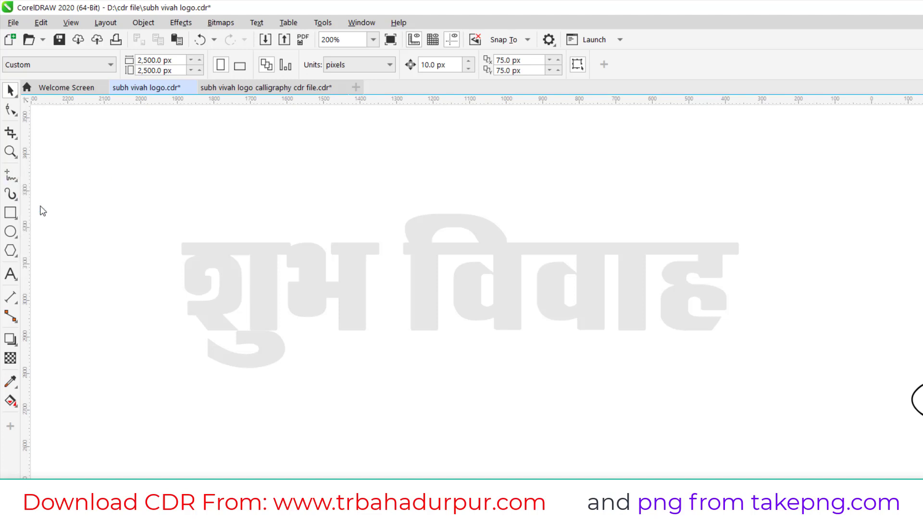
scroll(182, 245, "up", 2)
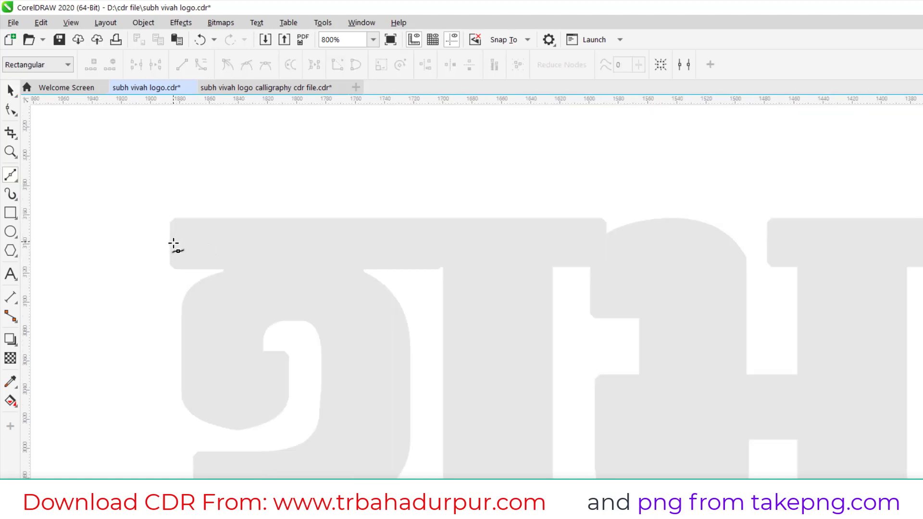
left_click_drag(173, 243, 589, 243)
left_click(589, 244)
scroll(445, 223, "down", 1)
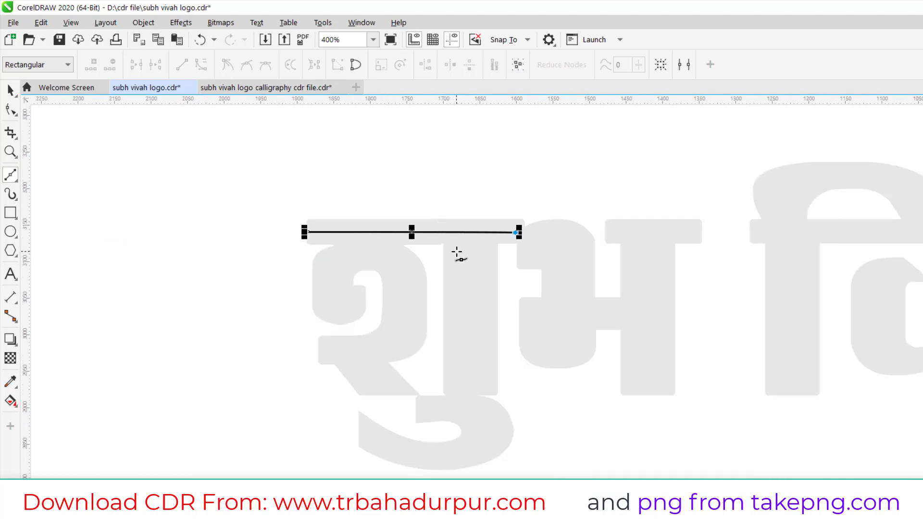
Step: Trace the curled stroke of the guide letter श freehand, about 98 px wide and 127 px high
left_click(11, 173)
left_click(16, 178)
left_click(87, 175)
scroll(348, 303, "up", 1)
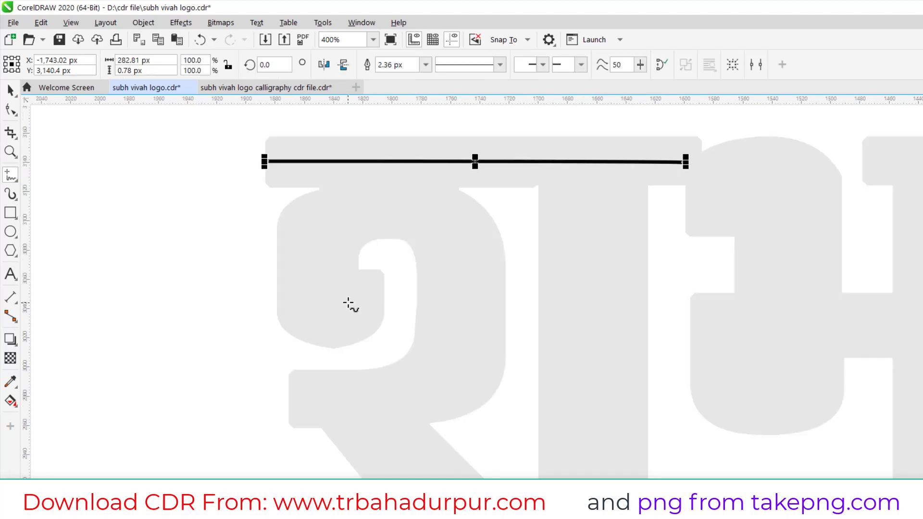
mouse_move(356, 300)
left_mouse_down()
mouse_move(320, 296)
mouse_move(314, 244)
mouse_move(366, 210)
mouse_move(417, 212)
mouse_move(452, 277)
mouse_move(450, 334)
mouse_move(426, 372)
mouse_move(391, 392)
mouse_move(327, 393)
left_mouse_up()
scroll(364, 272, "down", 1)
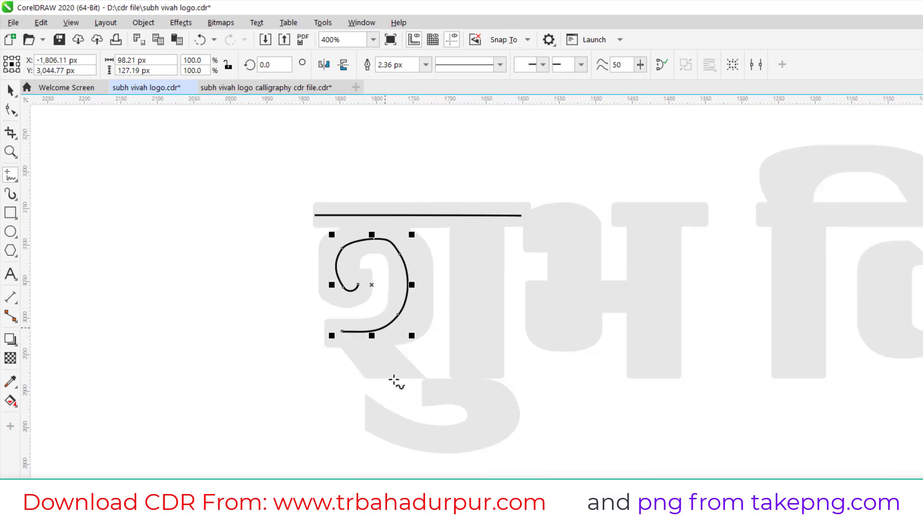
Step: Trace the diagonal leg, vertical stem and lower ु curve of शु as separate freehand lines over the guide
scroll(394, 381, "up", 1)
left_click(319, 288)
left_click(388, 354)
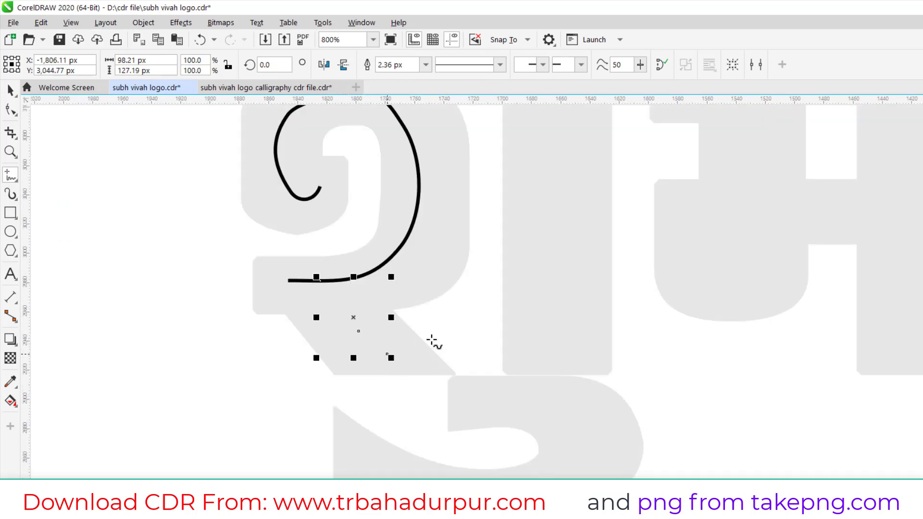
scroll(533, 200, "down", 1)
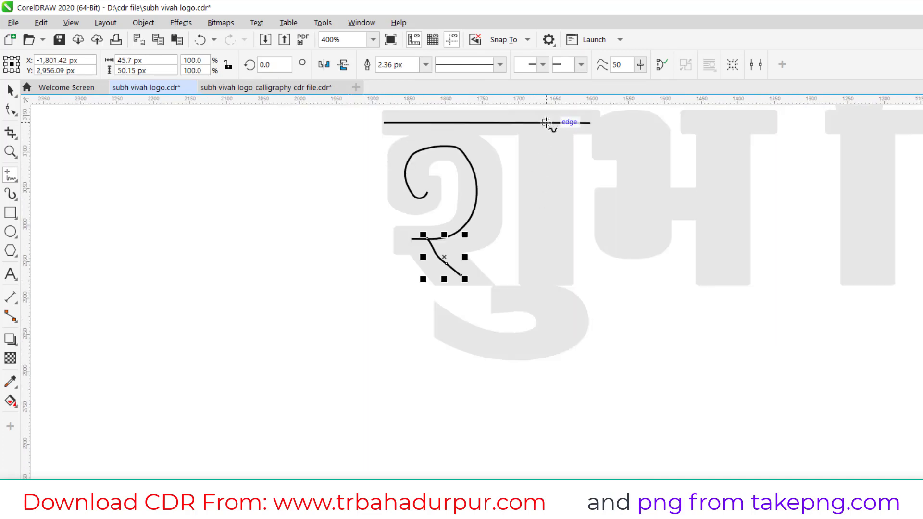
left_click_drag(546, 122, 542, 265)
mouse_move(513, 296)
left_mouse_down()
mouse_move(548, 337)
mouse_move(496, 344)
mouse_move(438, 332)
left_mouse_up()
Step: Straighten the vertical stem of शु by deleting its extra lower node and extending its end down the guide
key("F10")
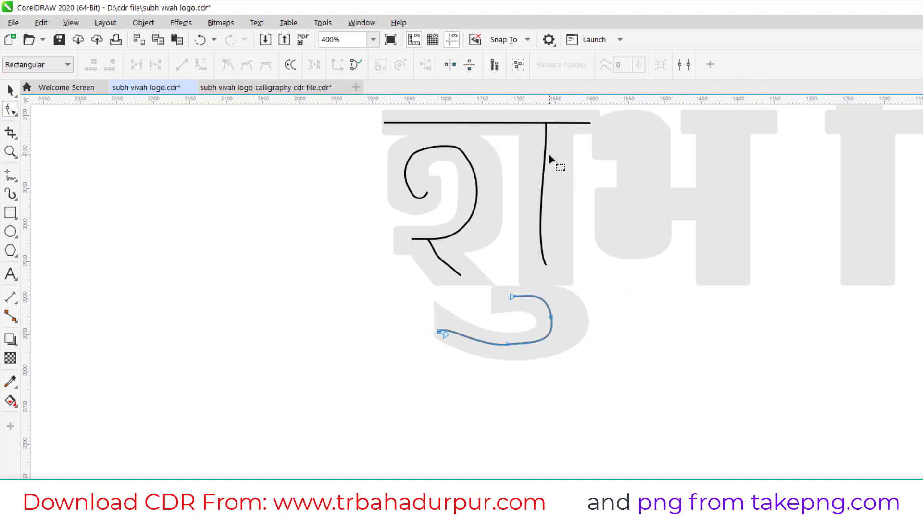
left_click(546, 154)
left_click(544, 265)
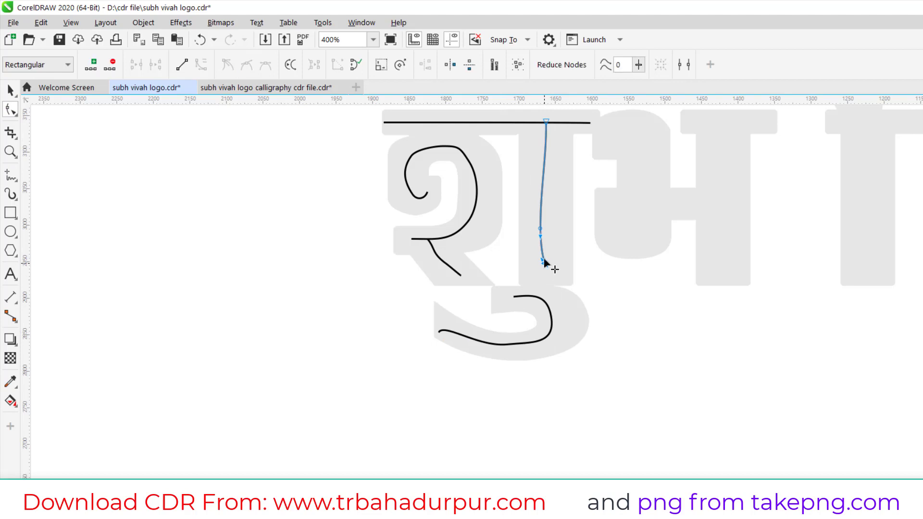
key("Delete")
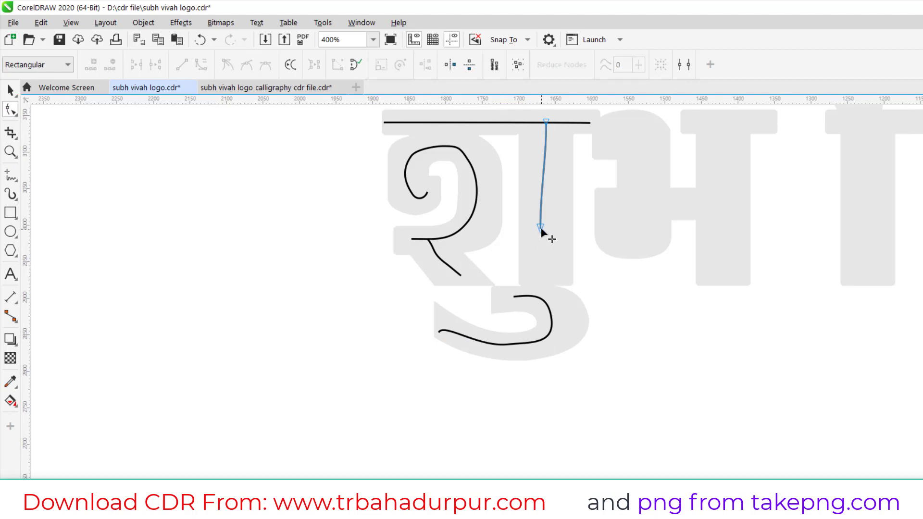
left_click_drag(541, 226, 547, 278)
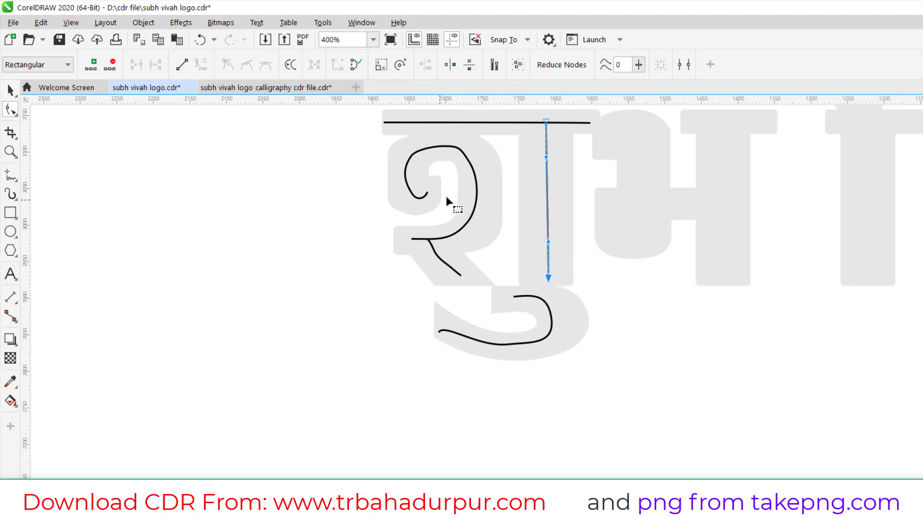
Step: Smooth the top of the श curl by removing surplus nodes, and reshape and lengthen its diagonal leg
left_click(460, 151)
double_click(442, 146)
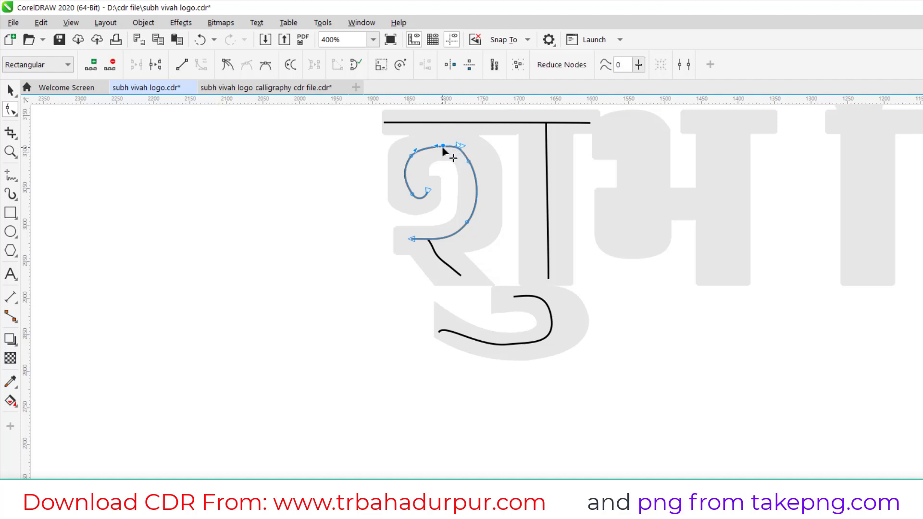
left_click(450, 268)
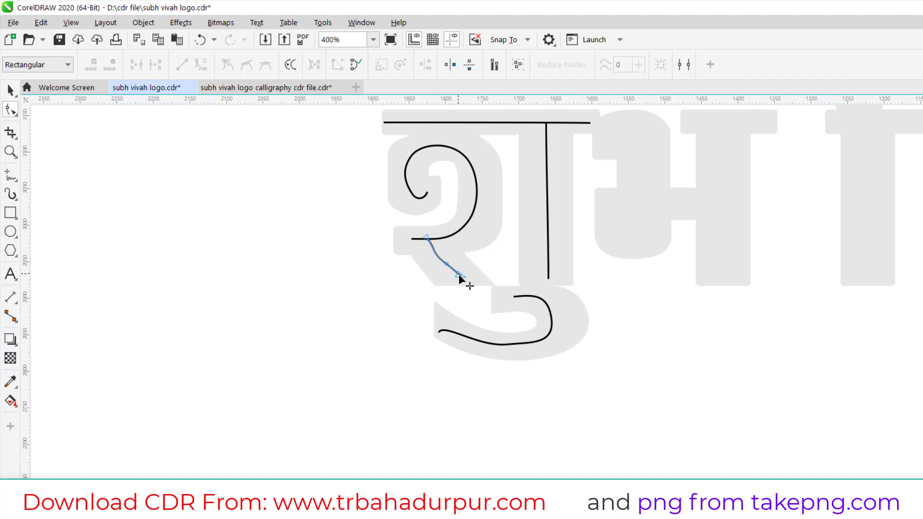
left_click_drag(462, 276, 481, 296)
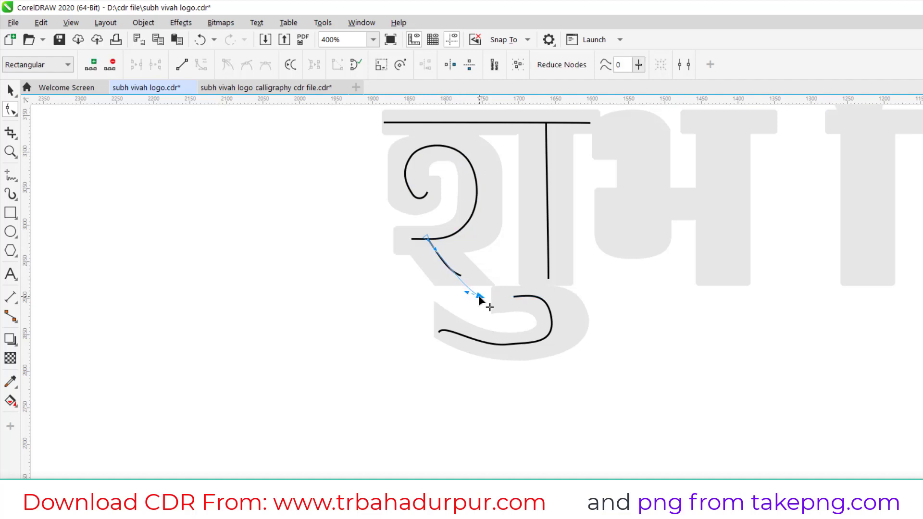
left_click(10, 91)
left_click(387, 263)
Step: Select all the traced शु lines and apply the feather-shaped Artistic Media brush with a stroke width of 44.37 px
scroll(387, 264, "down", 4)
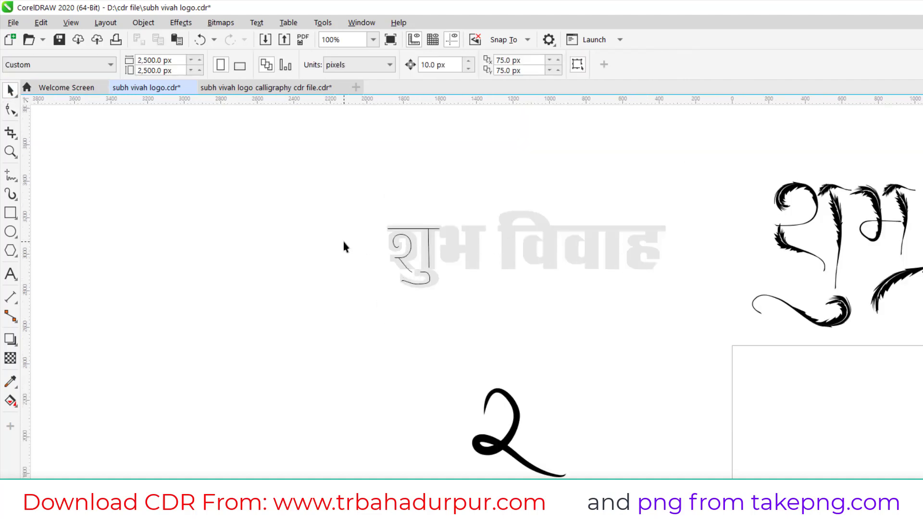
scroll(382, 240, "up", 4)
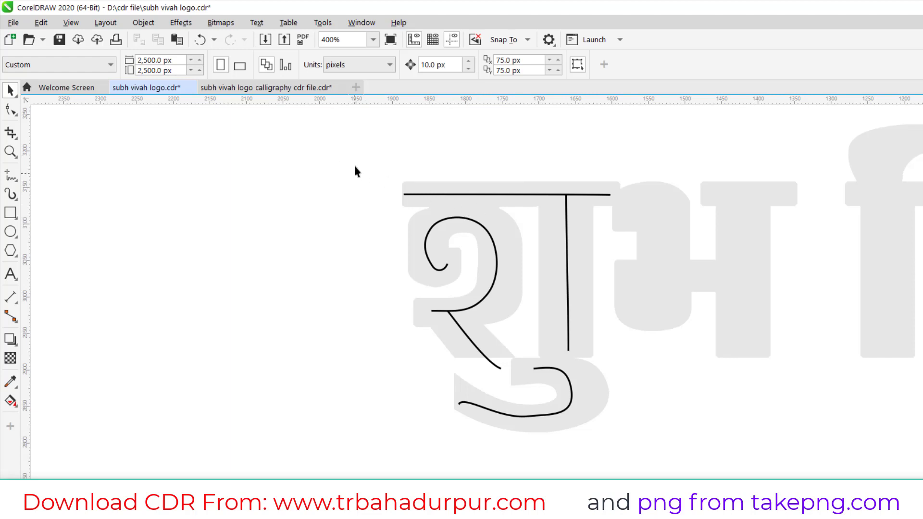
left_click_drag(624, 421, 663, 473)
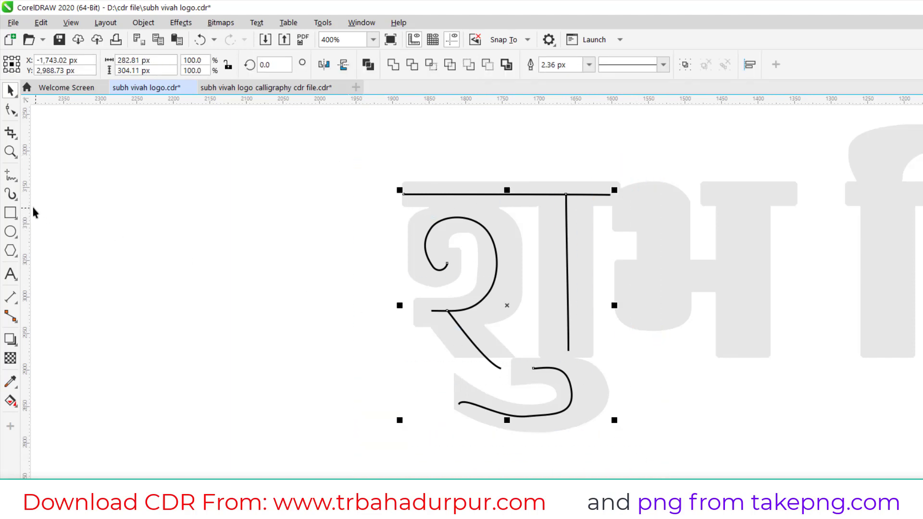
left_click(12, 194)
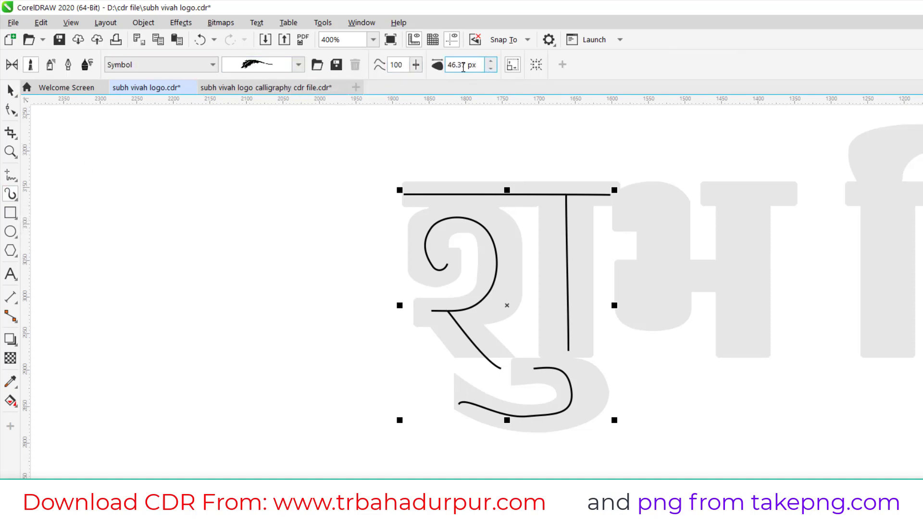
left_click(491, 70)
left_click(492, 69)
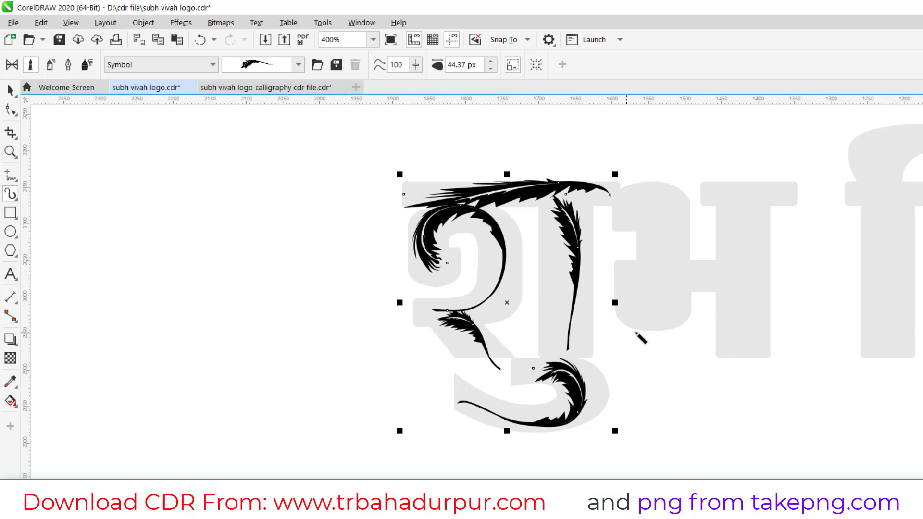
Step: Rotate the feather headline stroke above शु slightly clockwise so it sits level along the guide's headline bar
left_click(10, 90)
left_click(526, 188)
scroll(527, 173, "up", 3)
left_click(526, 188)
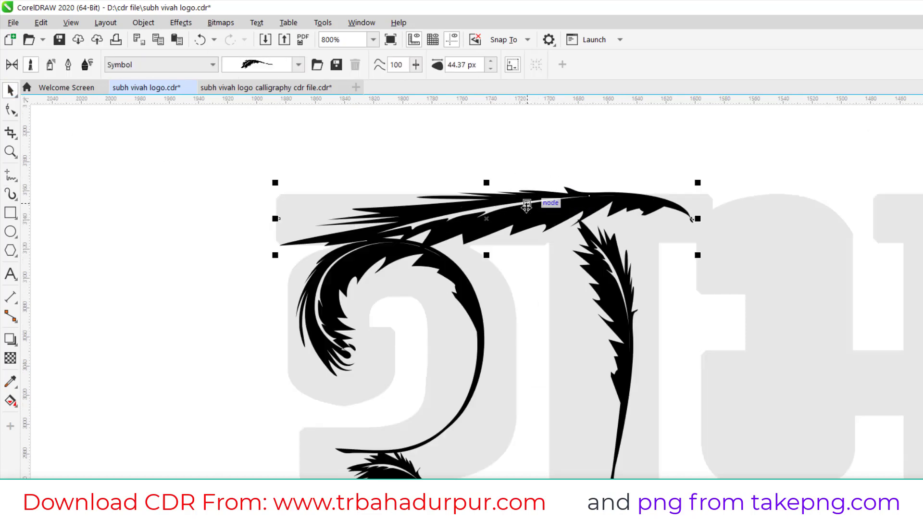
left_click_drag(701, 259, 699, 281)
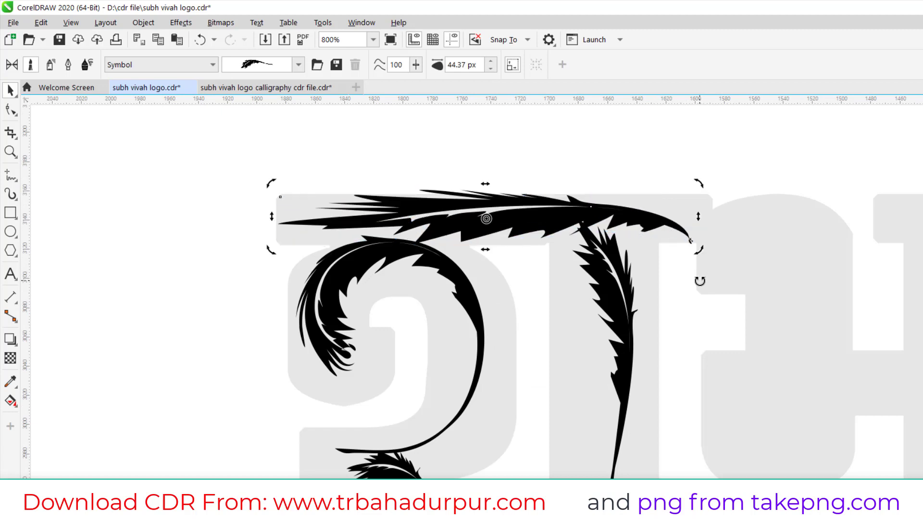
left_click(194, 248)
scroll(576, 255, "down", 2)
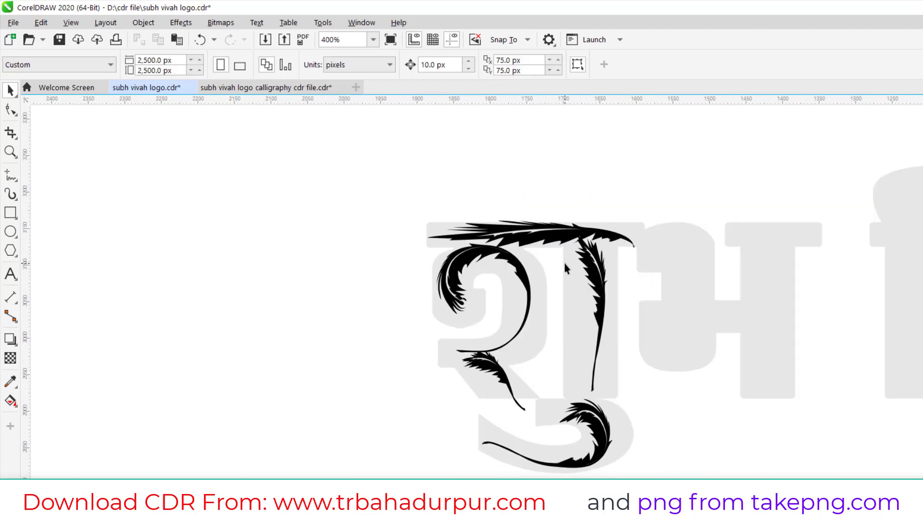
Step: Examine the finished शुभ विवाह logo versions in the drawing, including the decorated calligraphy and the feather designs on purple and black backgrounds
scroll(523, 260, "down", 4)
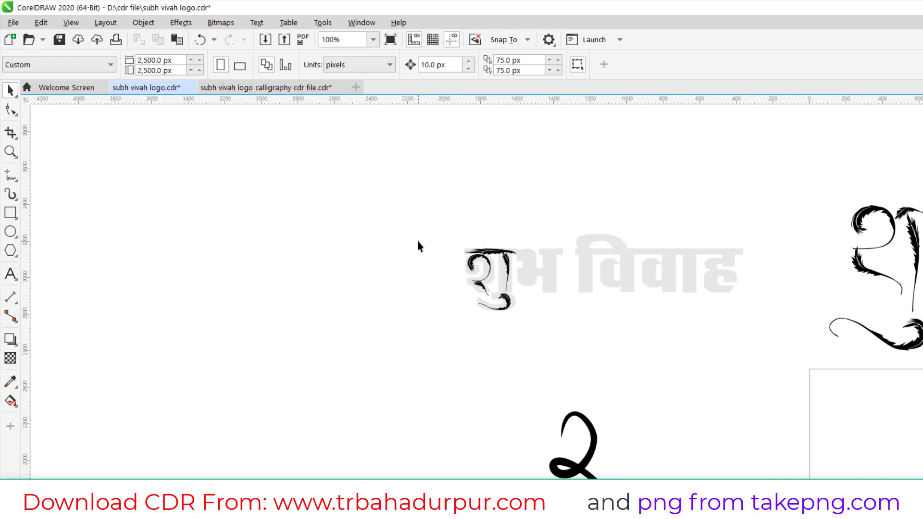
scroll(418, 241, "down", 4)
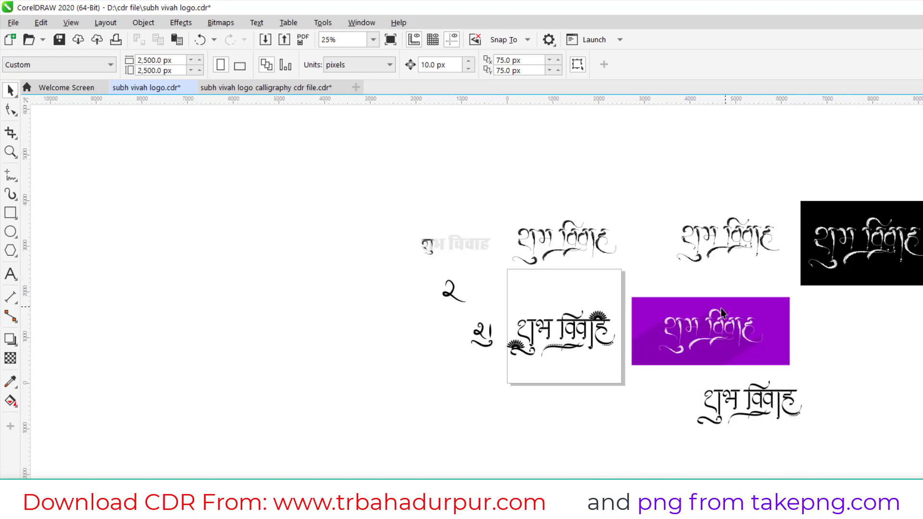
scroll(581, 330, "up", 2)
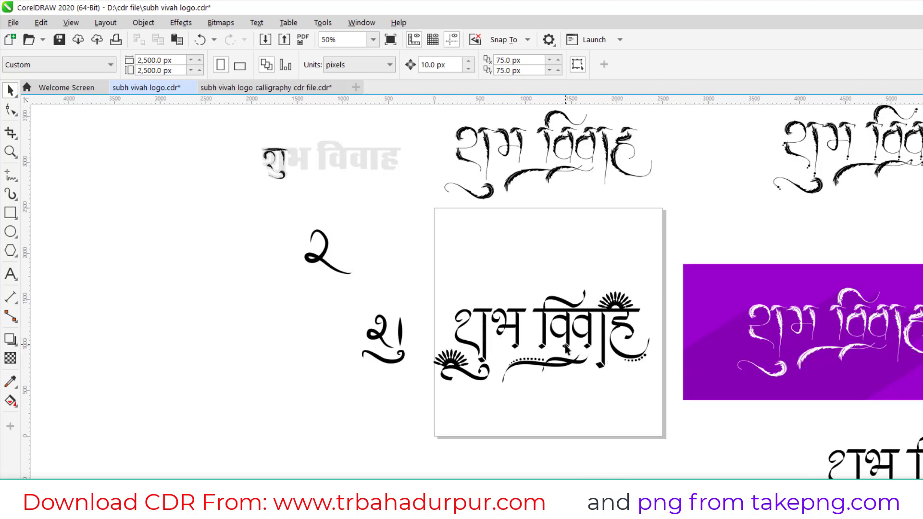
scroll(566, 349, "down", 2)
scroll(793, 255, "up", 2)
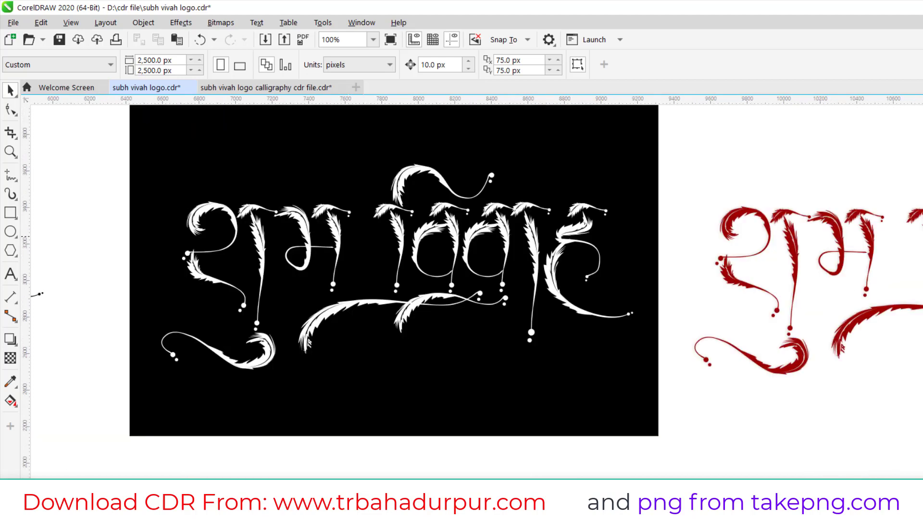
scroll(793, 255, "down", 1)
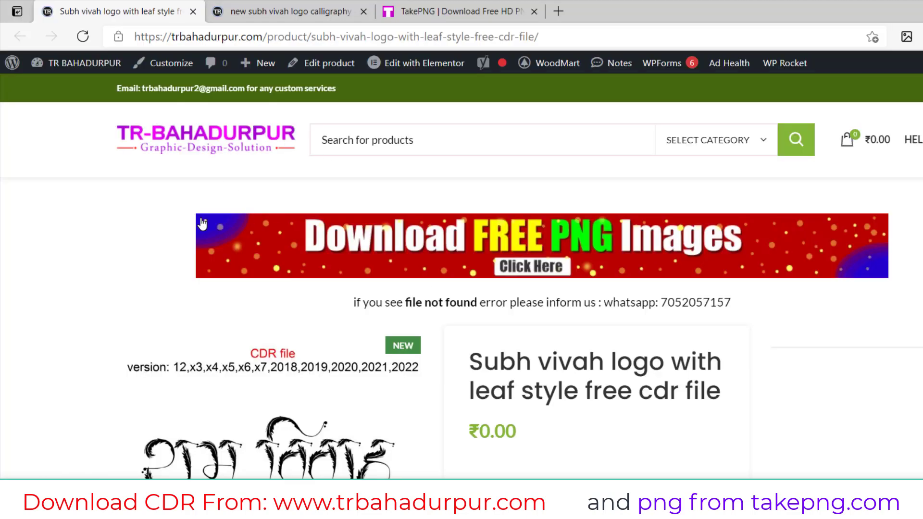
Step: Switch to the web browser and review the trbahadurpur.com product pages for the leaf style and the new calligraphy Subh vivah CDR files
scroll(448, 240, "down", 2)
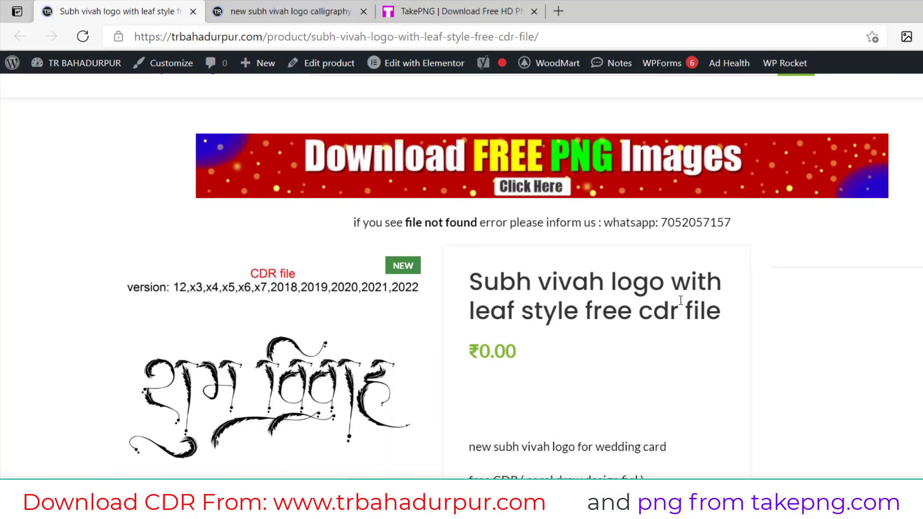
scroll(680, 300, "down", 3)
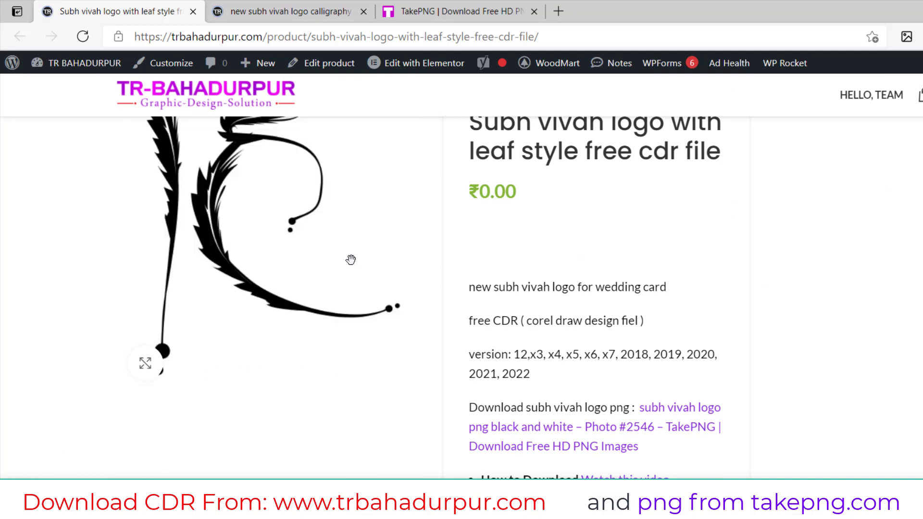
scroll(528, 289, "down", 7)
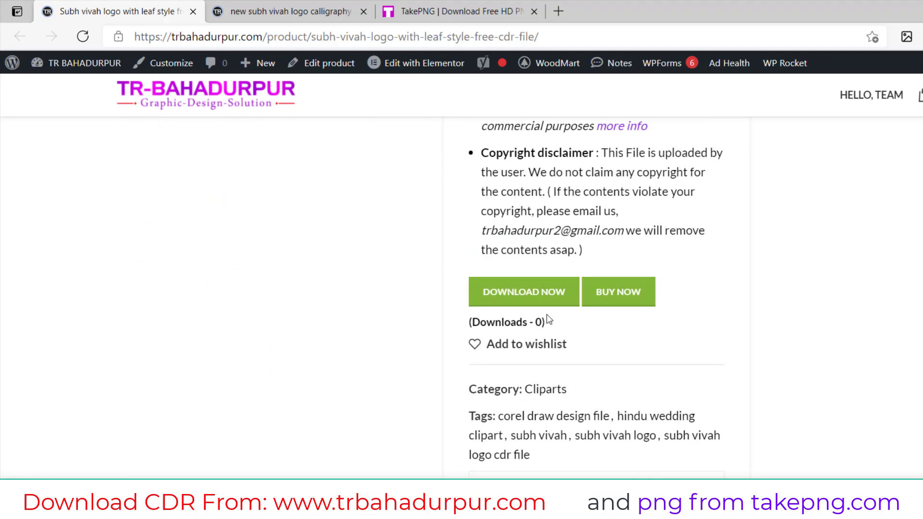
scroll(412, 309, "up", 10)
left_click(291, 11)
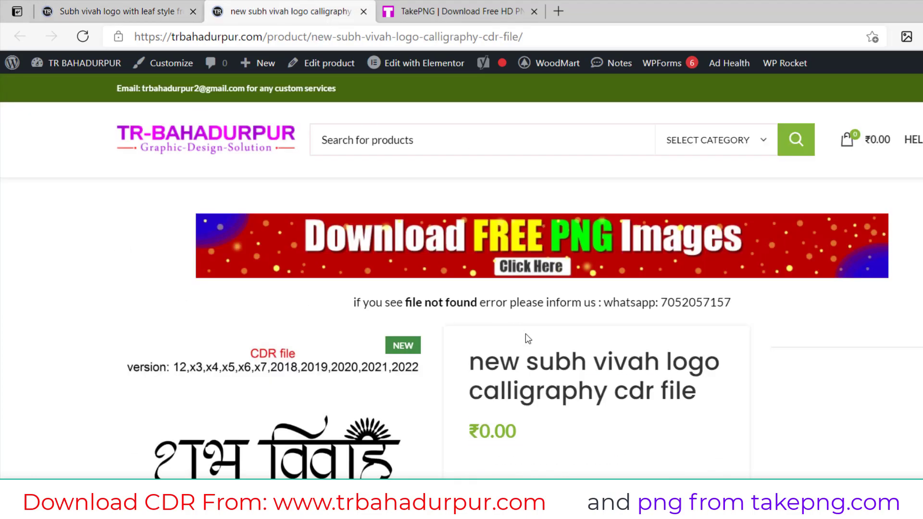
scroll(525, 338, "down", 3)
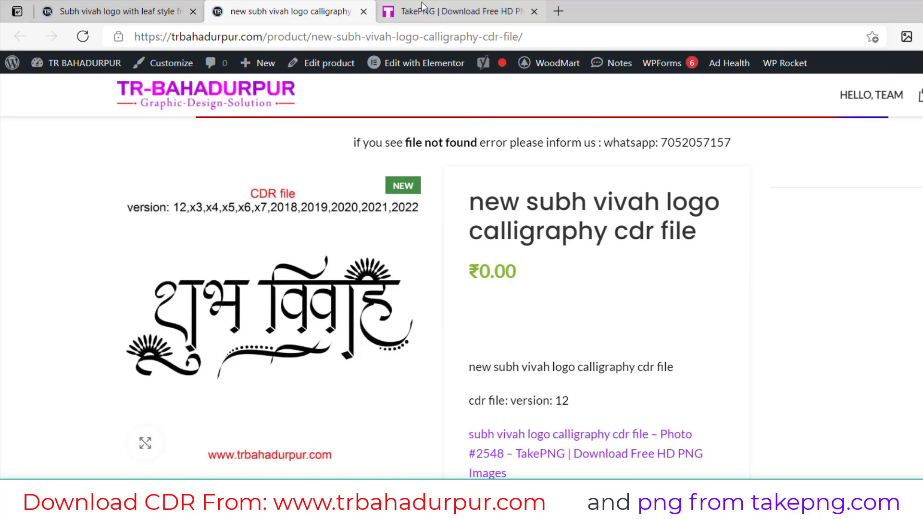
Step: Look over the recent photos on takepng.com and return to the leaf style Subh vivah logo product page
left_click(421, 6)
scroll(529, 231, "down", 3)
scroll(513, 249, "up", 3)
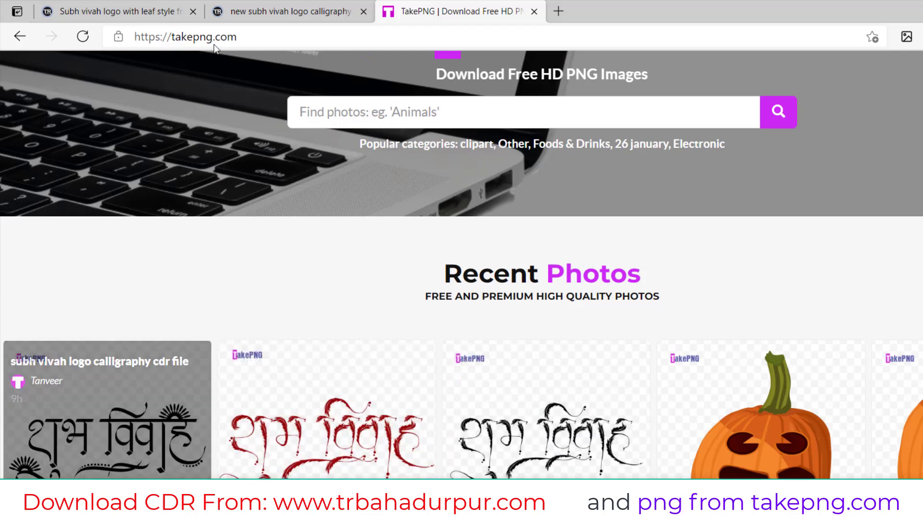
left_click(136, 6)
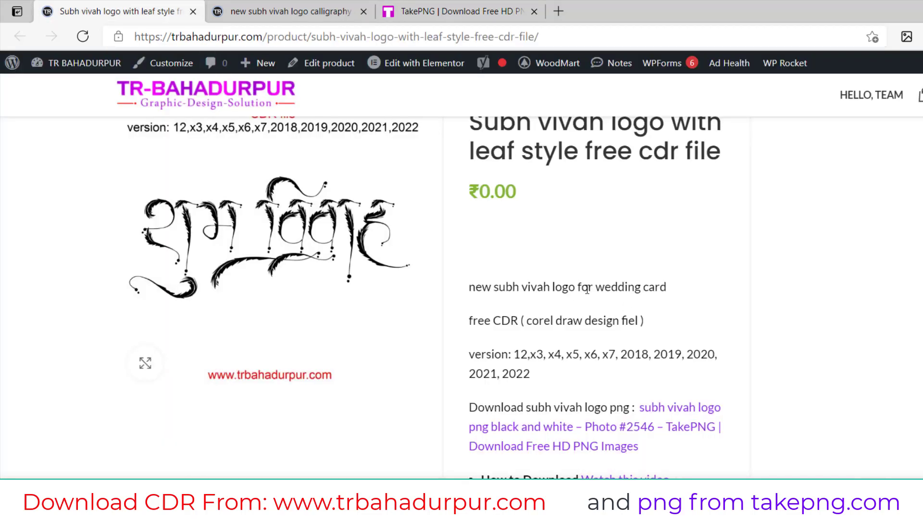
scroll(587, 289, "up", 2)
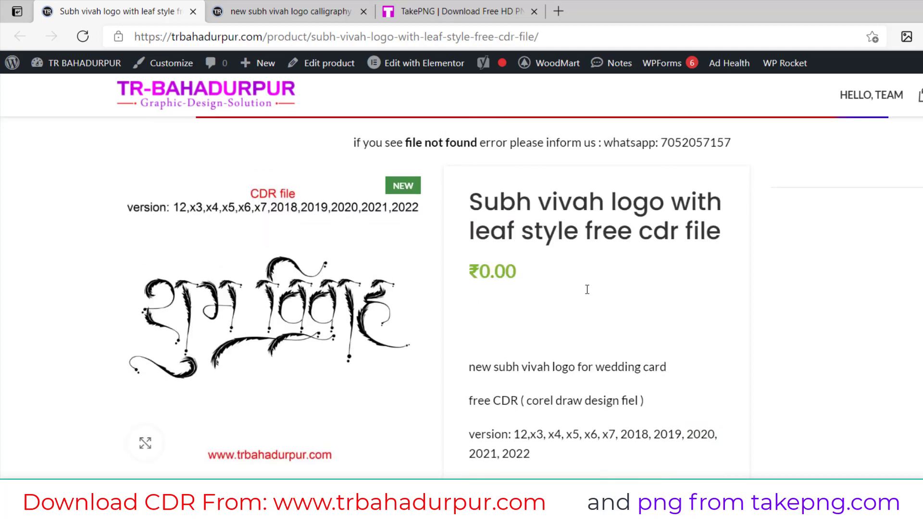